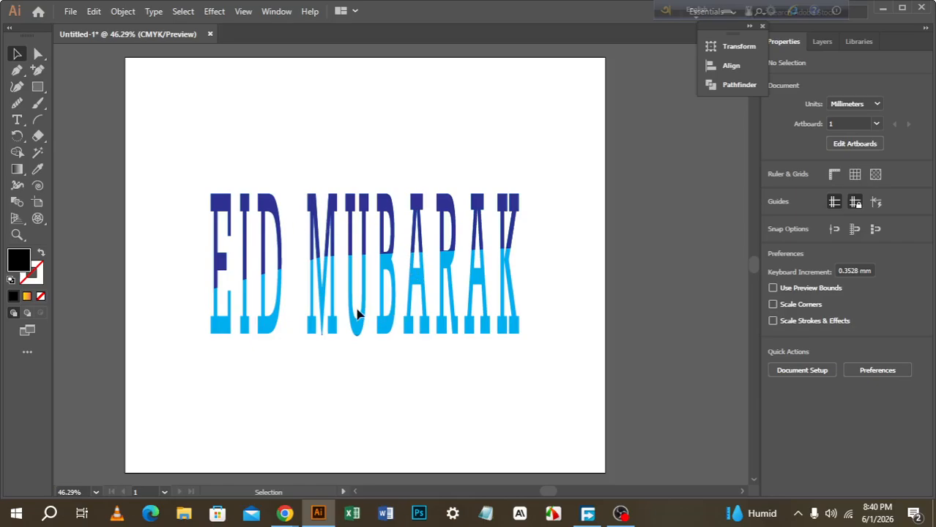
Delete the existing two-tone artwork and add new point text reading EID MUBARAK on the empty artboard
click(448, 272)
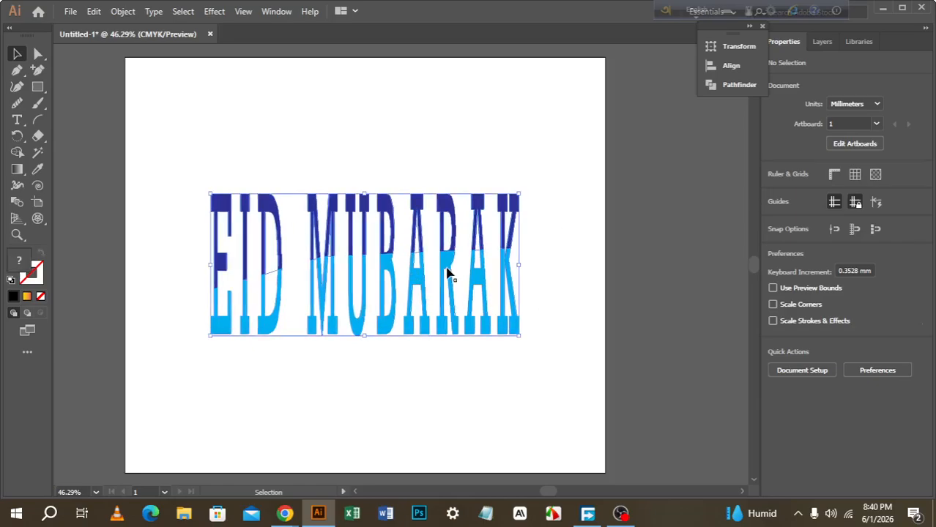
key(Delete)
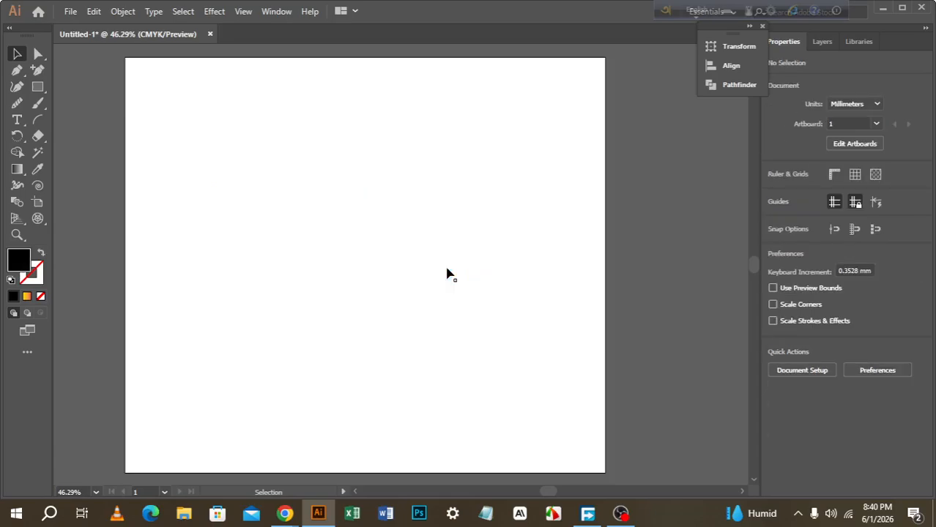
click(17, 120)
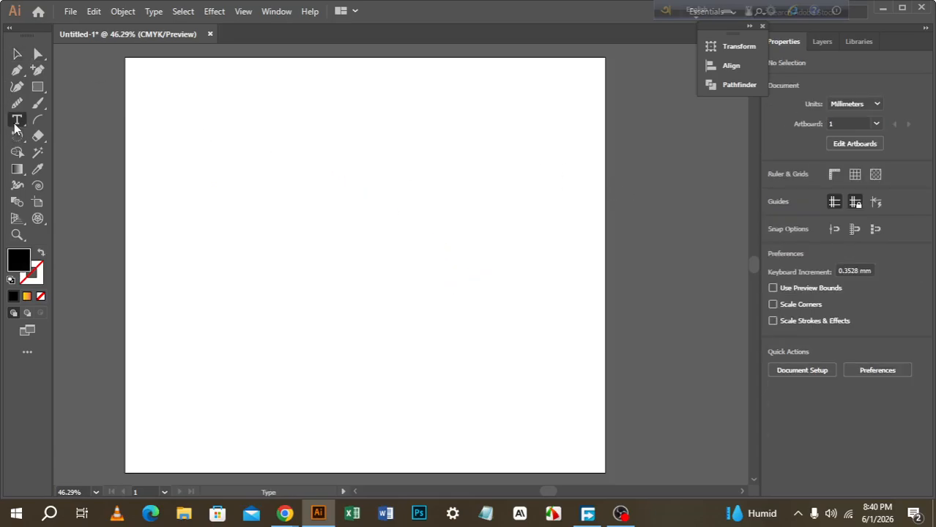
click(266, 233)
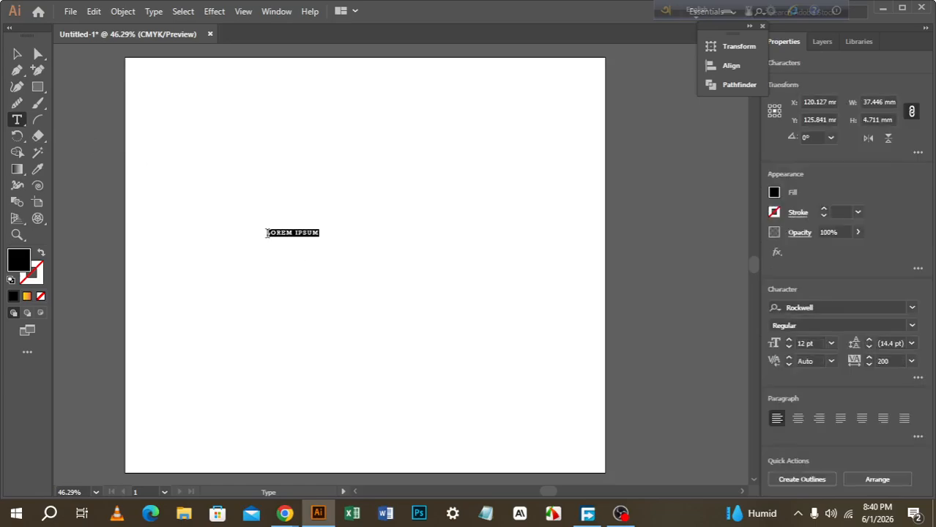
key(BackSpace)
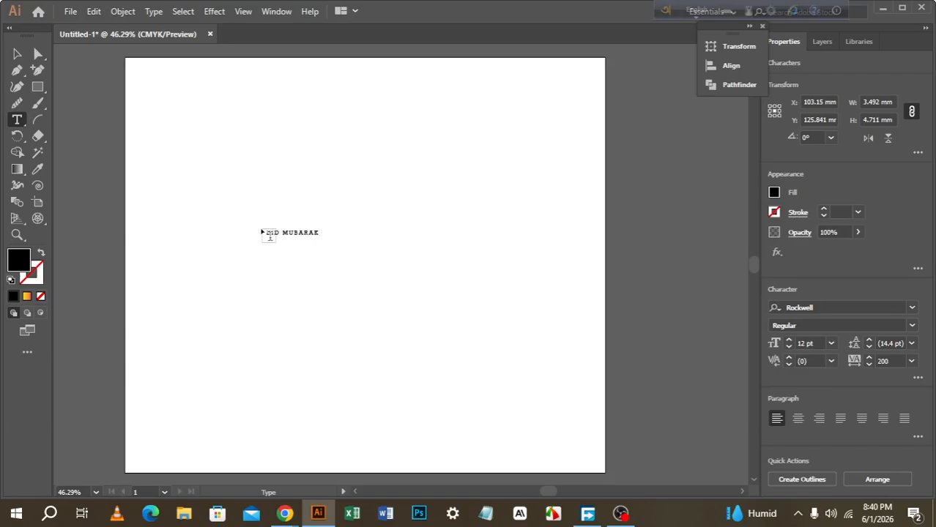
click(17, 54)
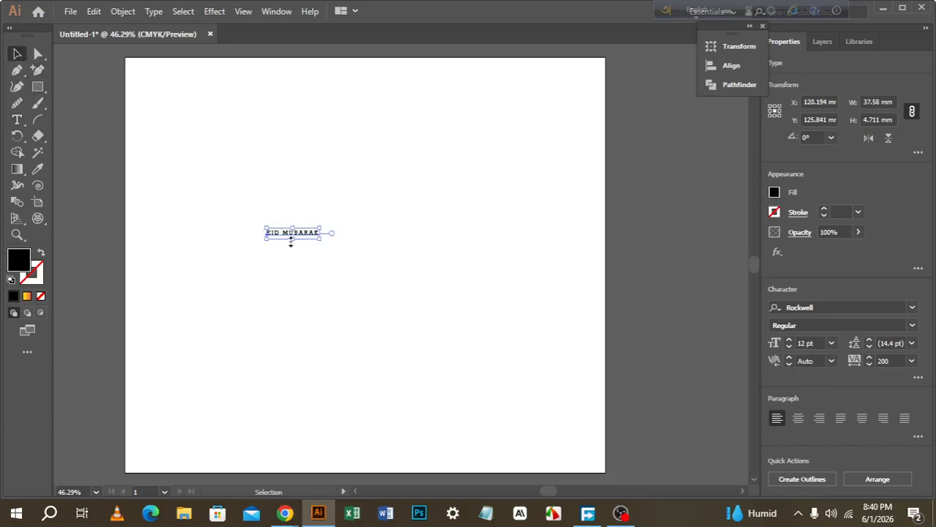
Stretch the EID MUBARAK text to about 213 by 59 mm and place it in the upper half of the artboard
drag(291, 241, 321, 299)
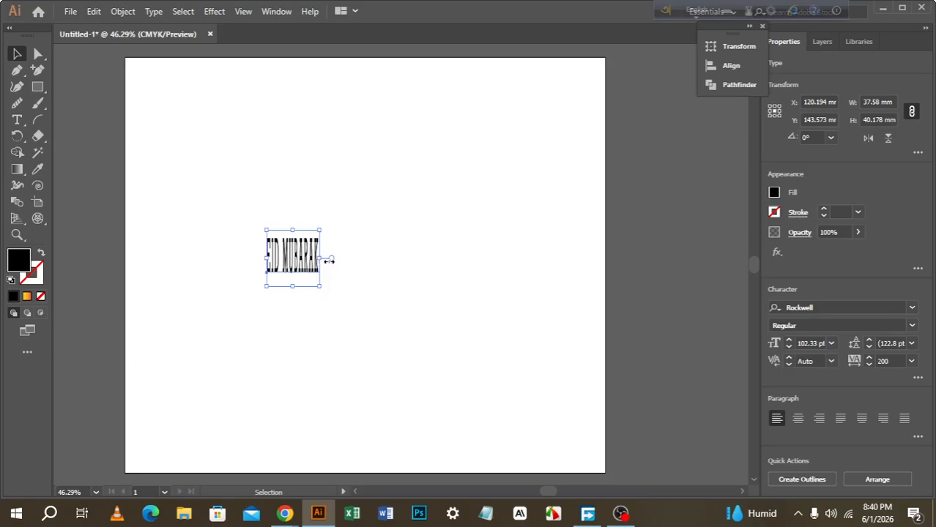
drag(329, 260, 504, 264)
drag(439, 276, 406, 191)
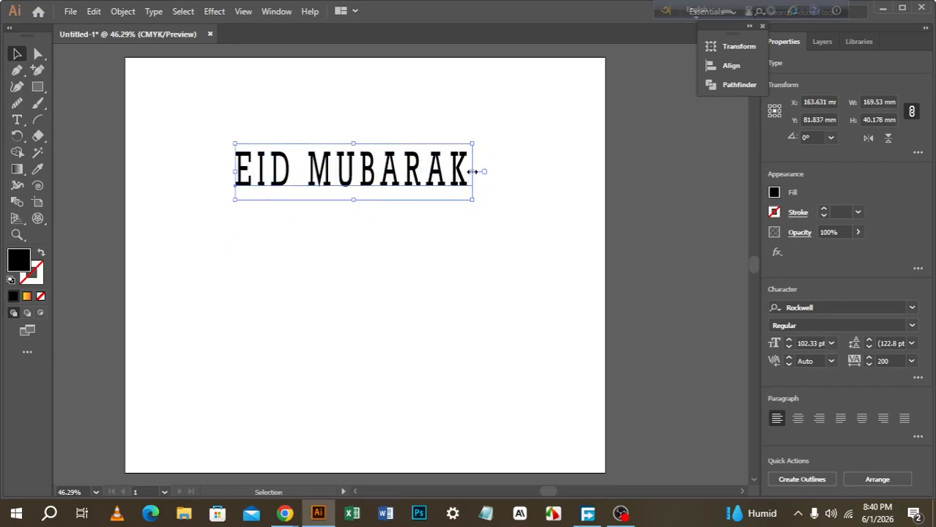
drag(472, 171, 533, 173)
drag(383, 200, 343, 196)
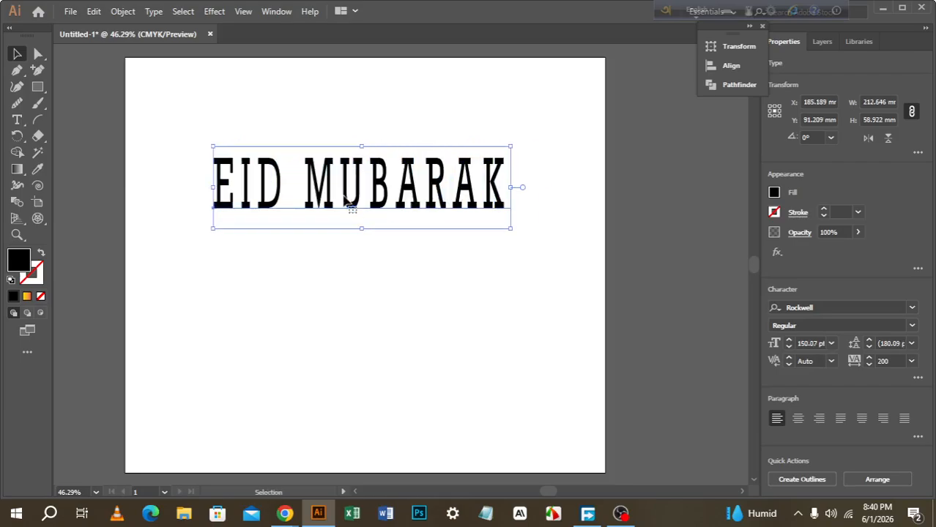
click(713, 307)
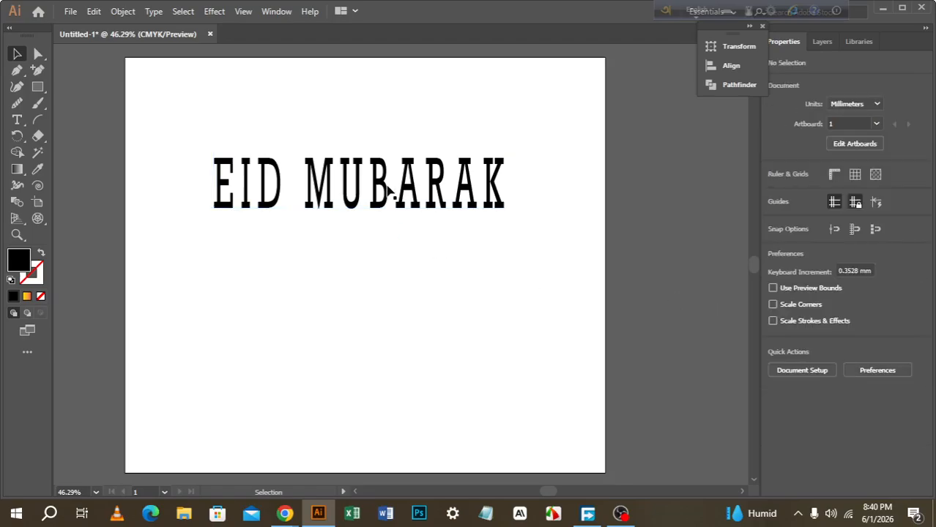
Fill the EID MUBARAK text with the dark blue swatch
click(438, 187)
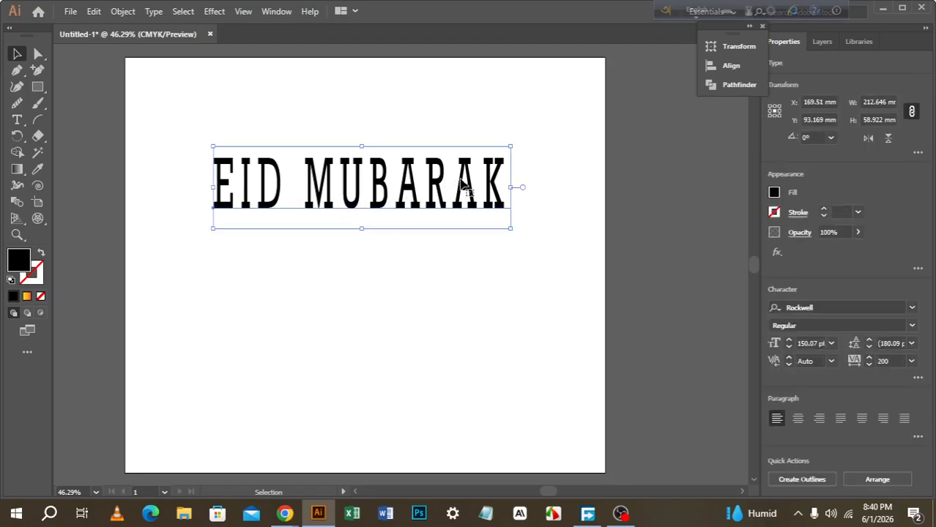
click(774, 193)
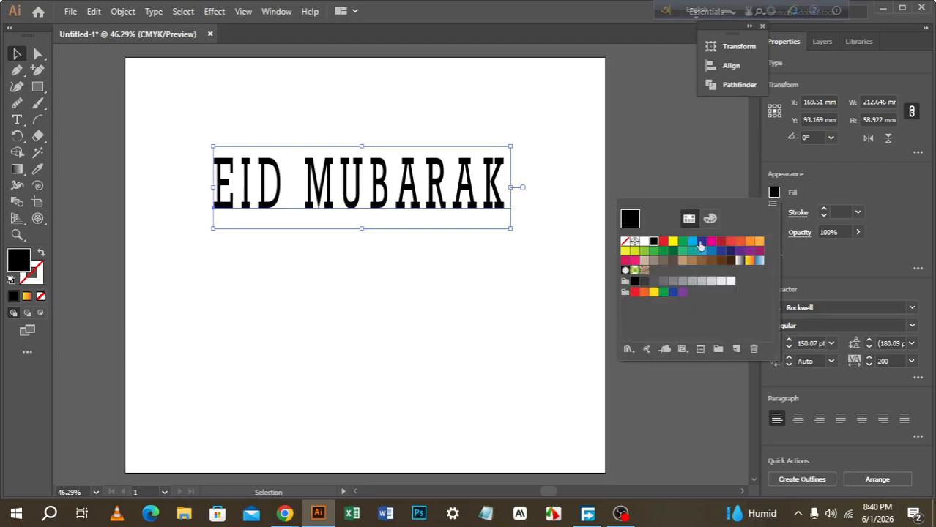
click(702, 241)
click(543, 143)
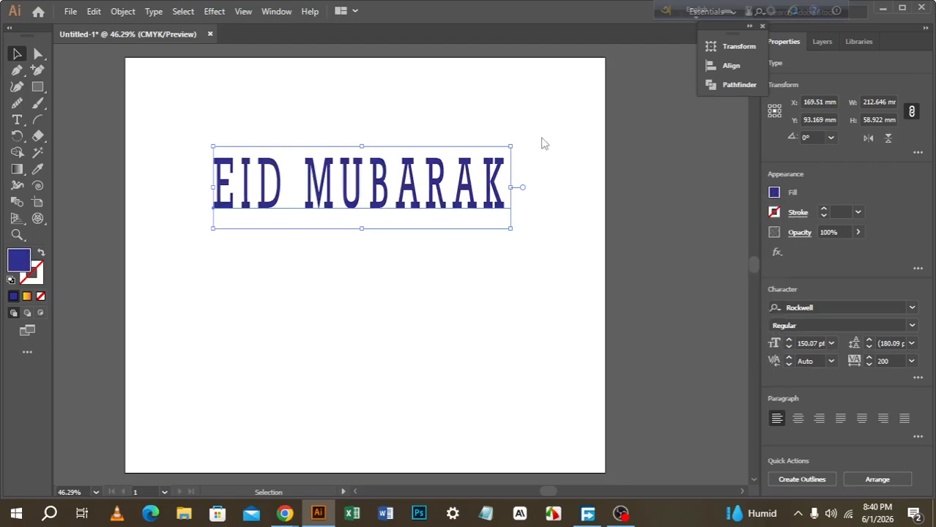
click(289, 414)
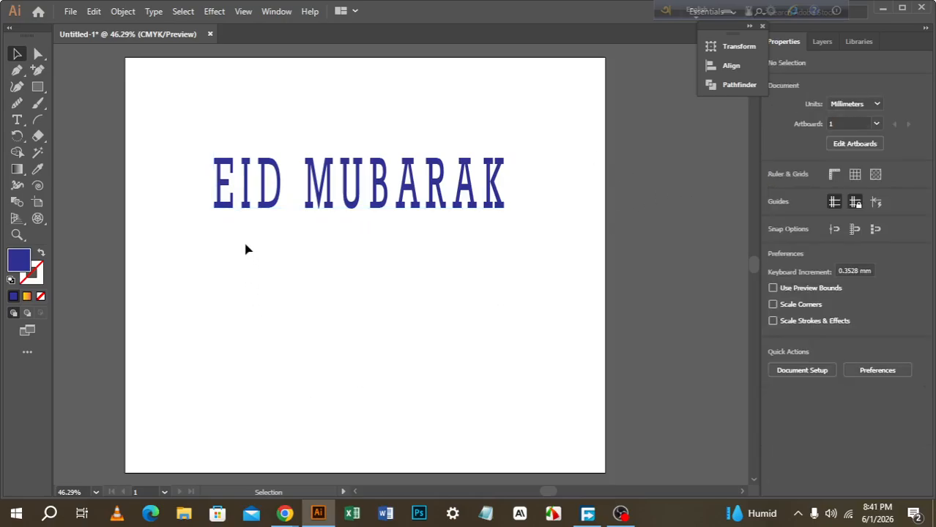
Convert the dark blue EID MUBARAK text to outlines
drag(292, 219, 493, 248)
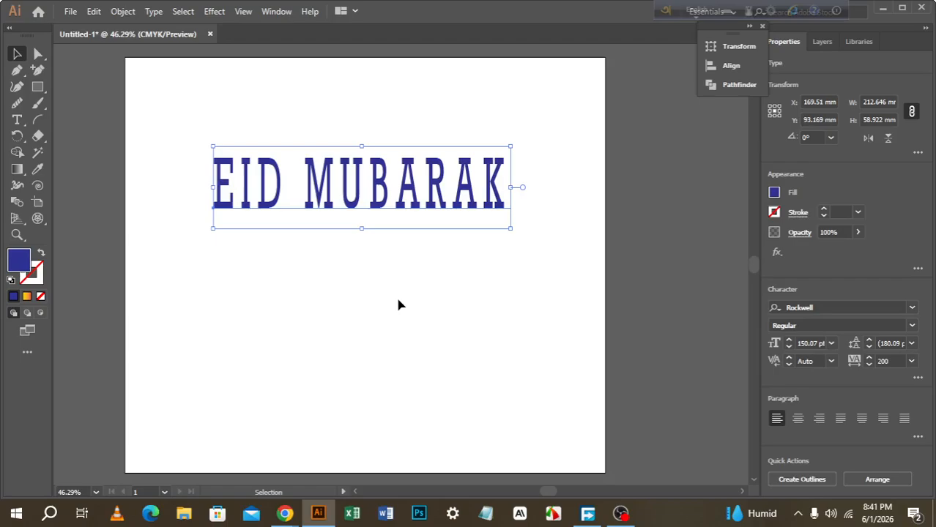
right_click(372, 199)
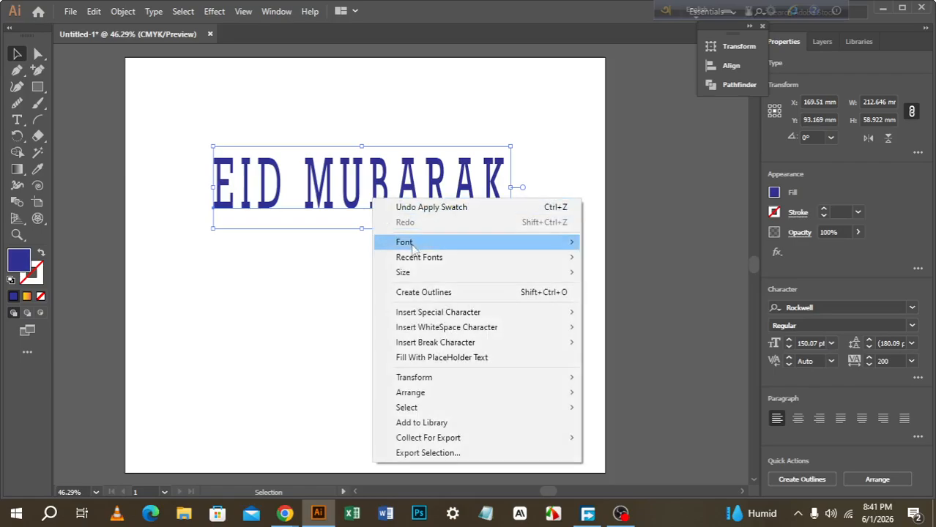
click(392, 291)
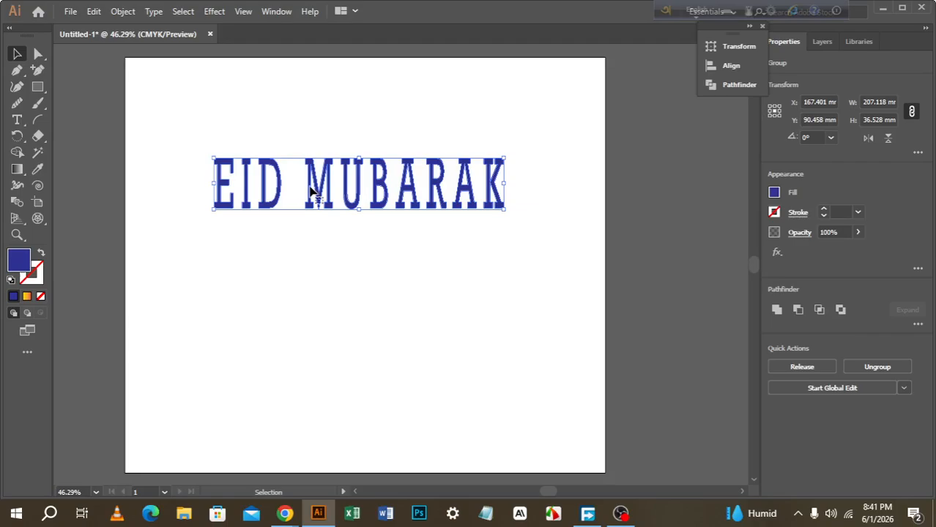
Duplicate the outlined EID MUBARAK text about 98 mm below the original and fill the copy with light blue
drag(311, 190, 309, 326)
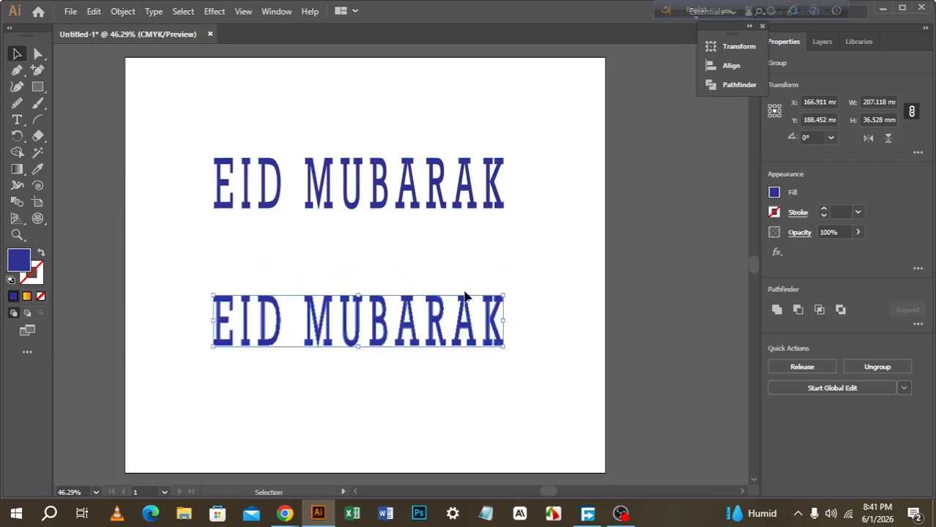
click(657, 307)
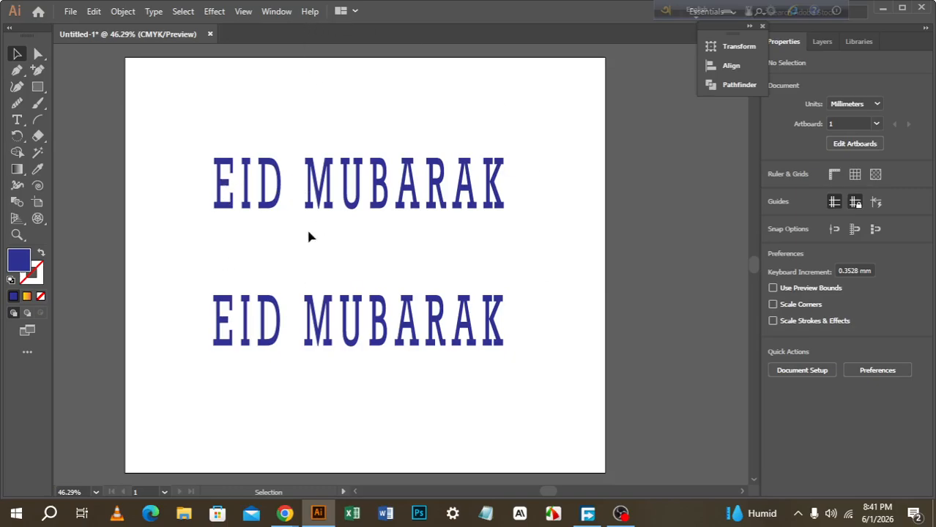
click(271, 345)
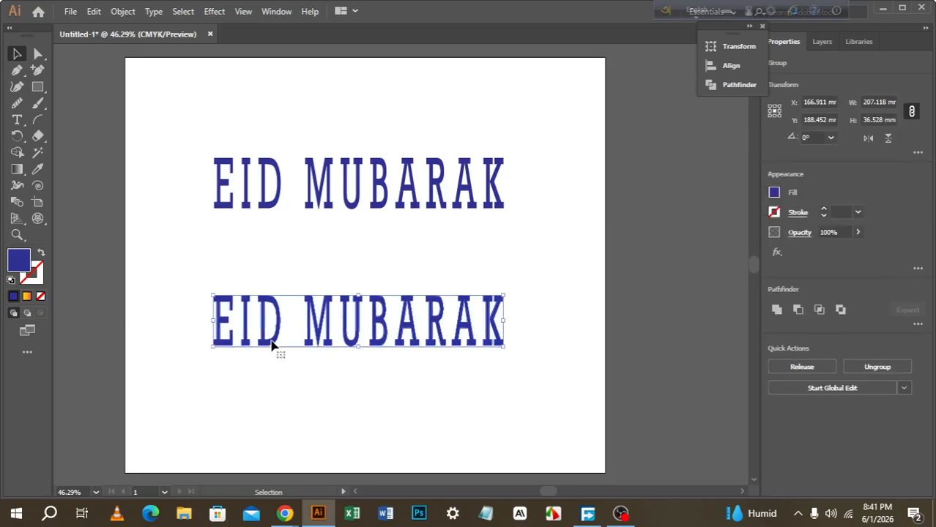
click(774, 193)
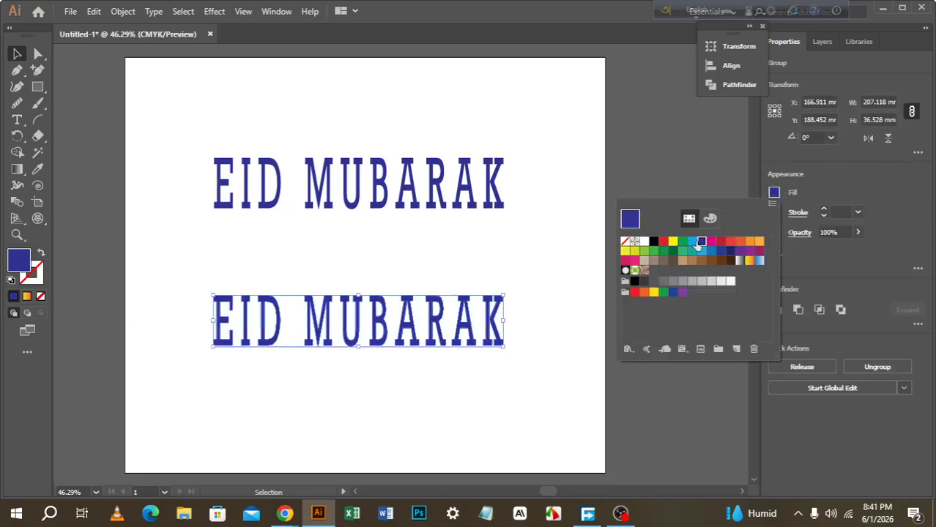
click(682, 243)
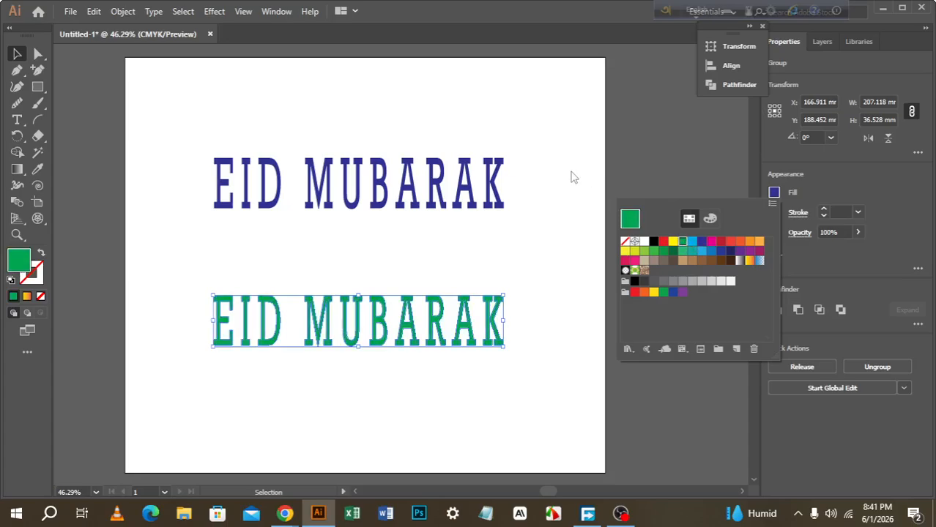
click(692, 242)
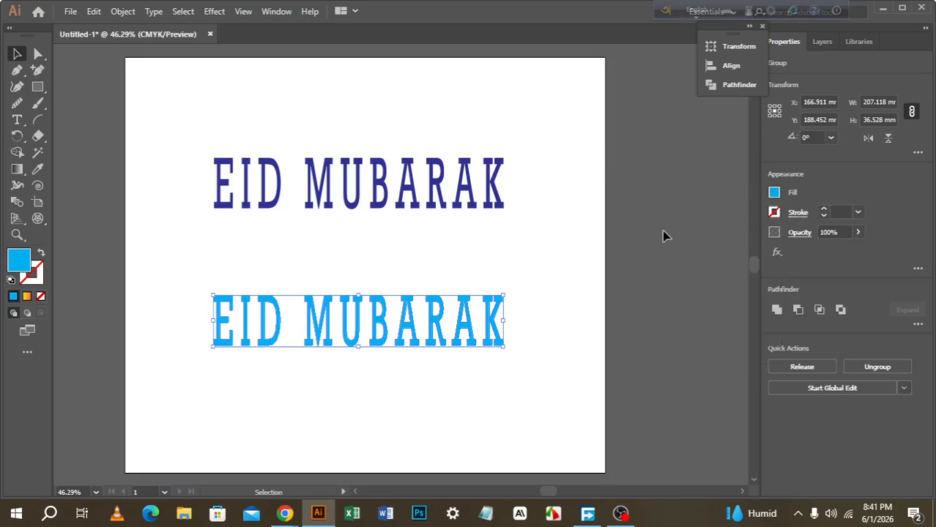
click(667, 231)
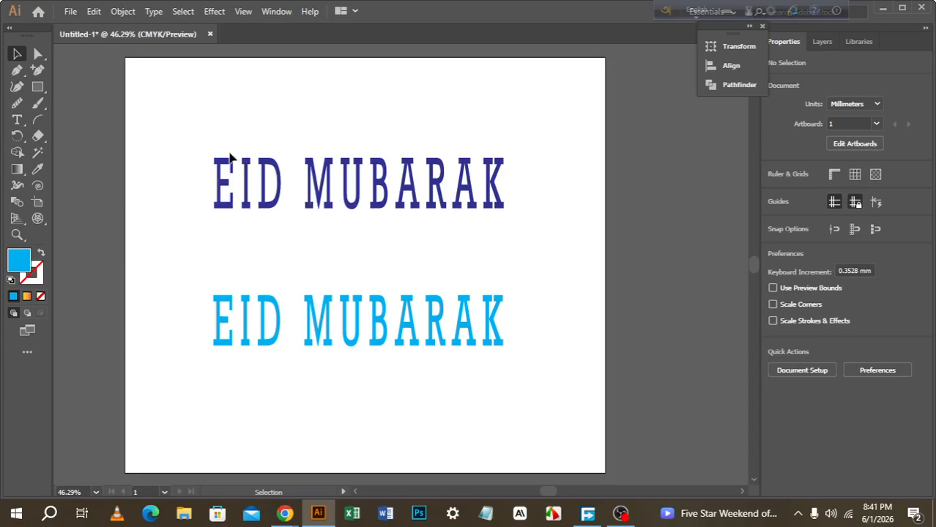
Centre both EID MUBARAK groups horizontally on the artboard and change the alignment reference to Align to Selection
drag(183, 143, 518, 378)
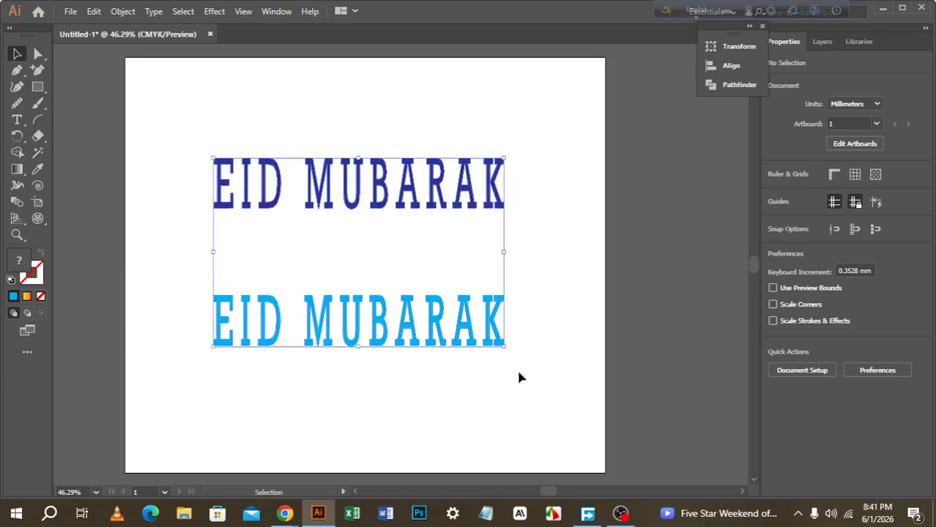
click(736, 65)
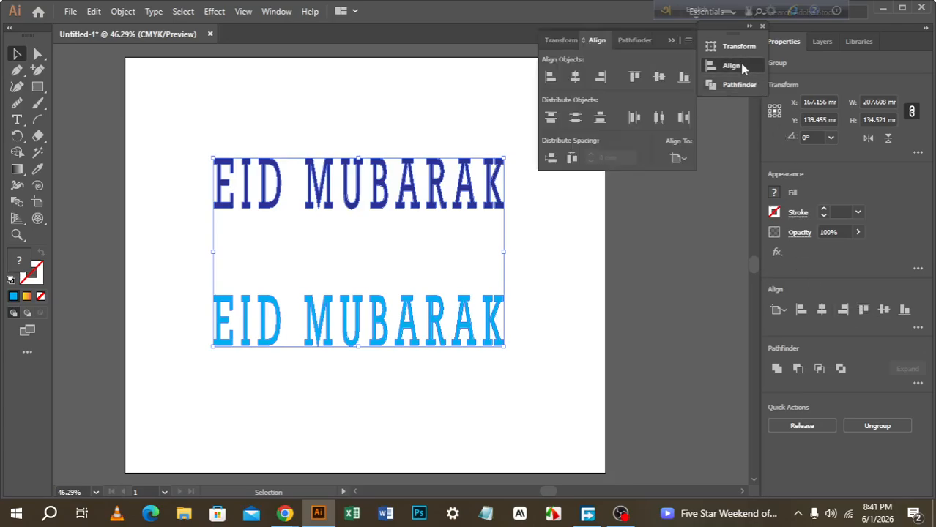
click(576, 78)
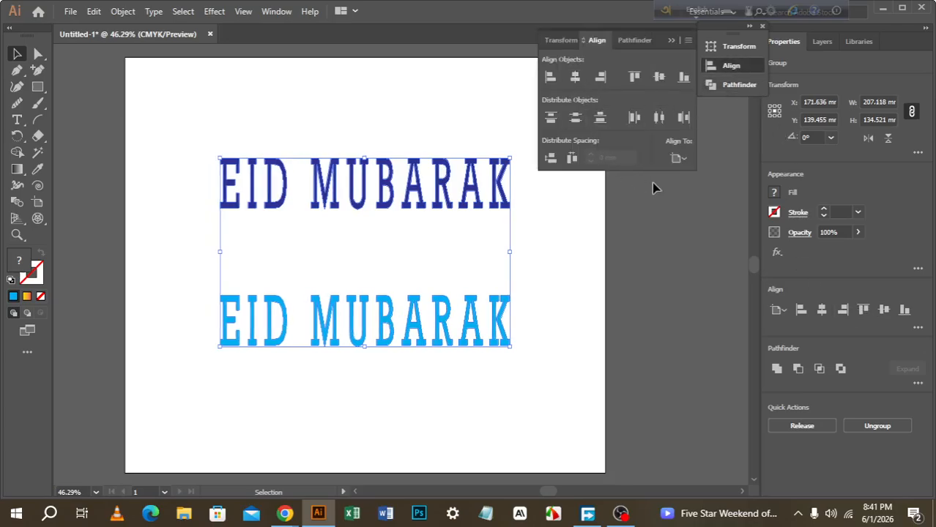
click(681, 159)
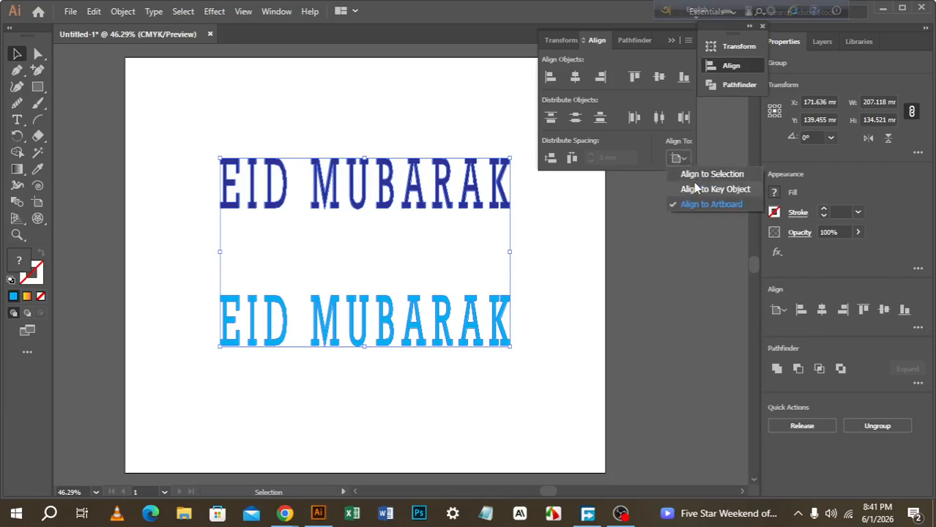
click(694, 175)
click(416, 189)
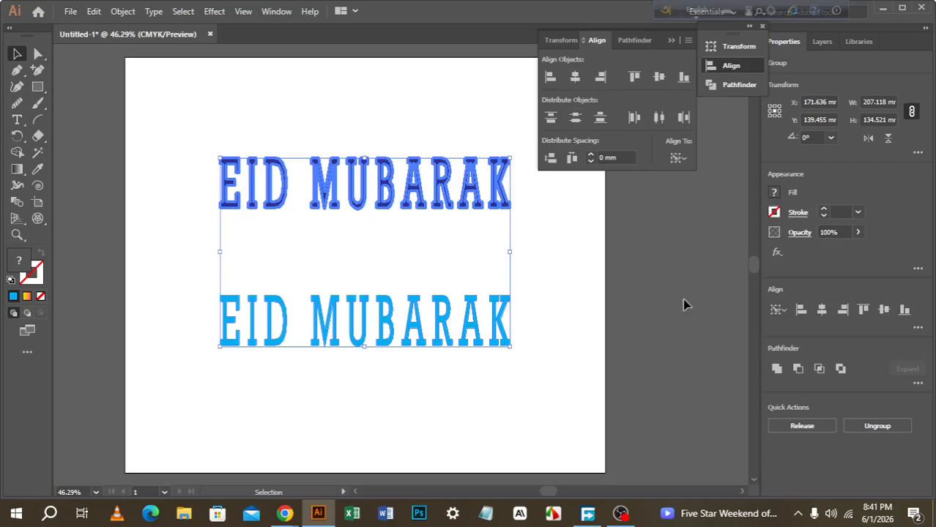
click(665, 296)
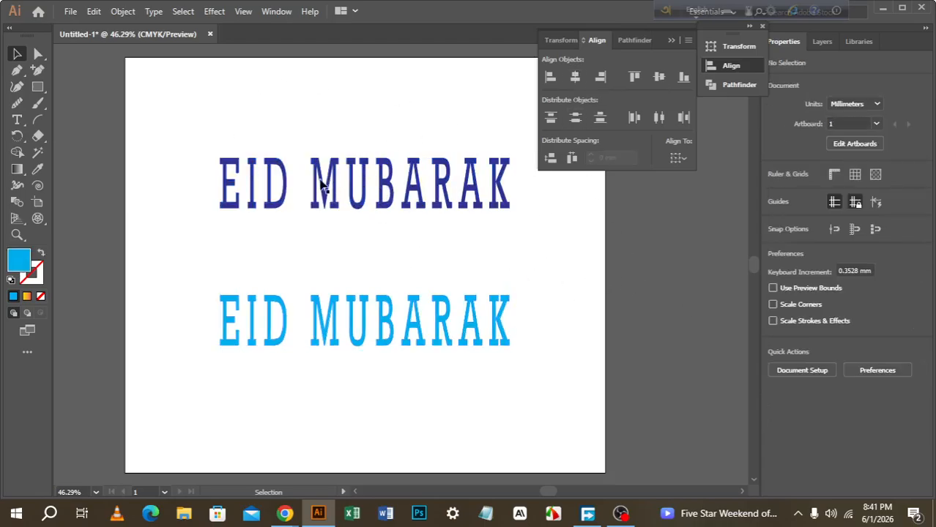
click(673, 42)
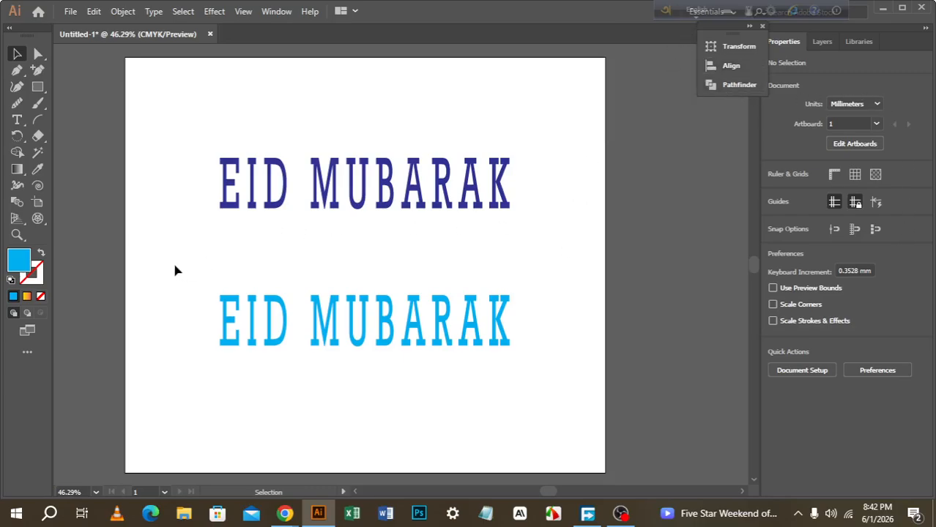
Draw a closed wedge with the Pen tool over the lower part of the dark blue text, rising from the E's base to the K
key(p)
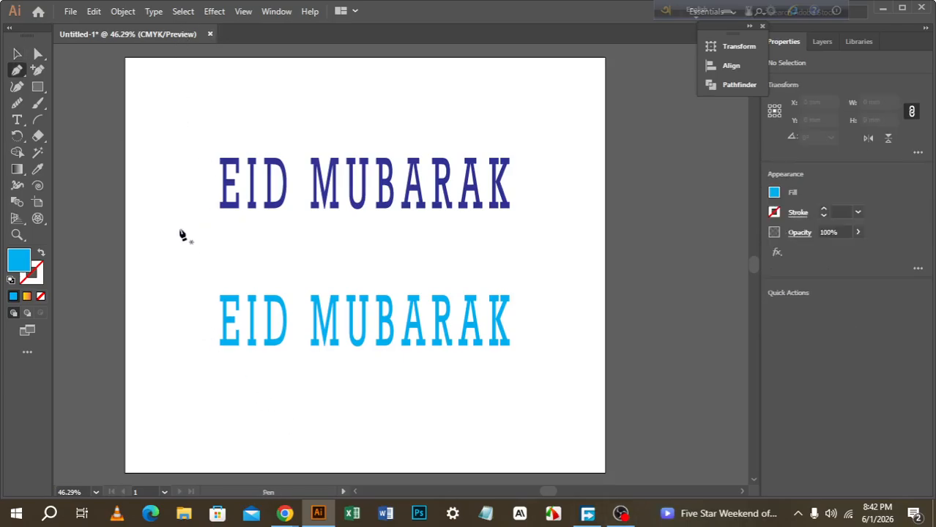
click(213, 208)
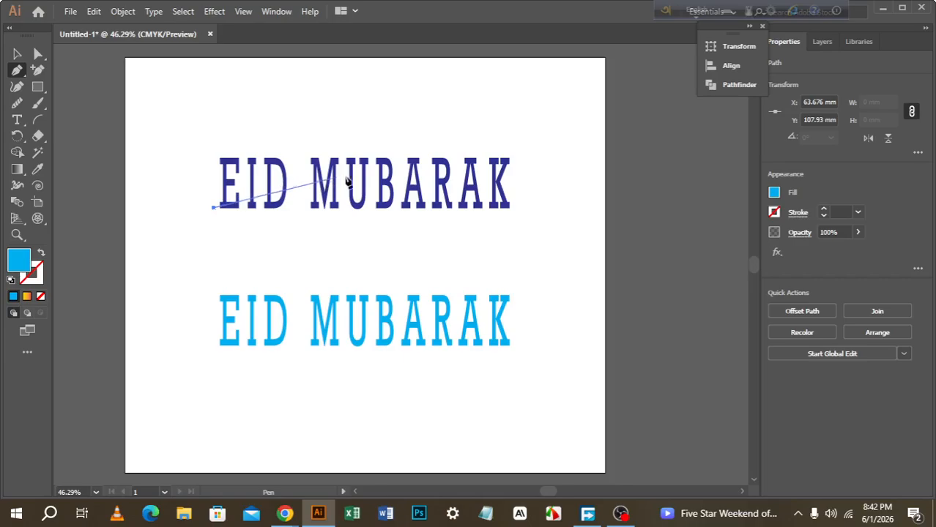
click(504, 174)
click(519, 210)
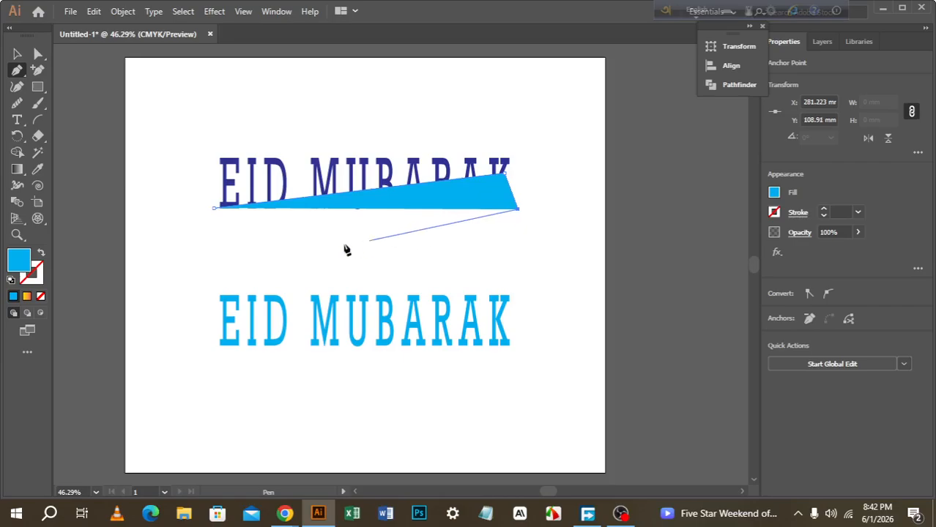
click(214, 209)
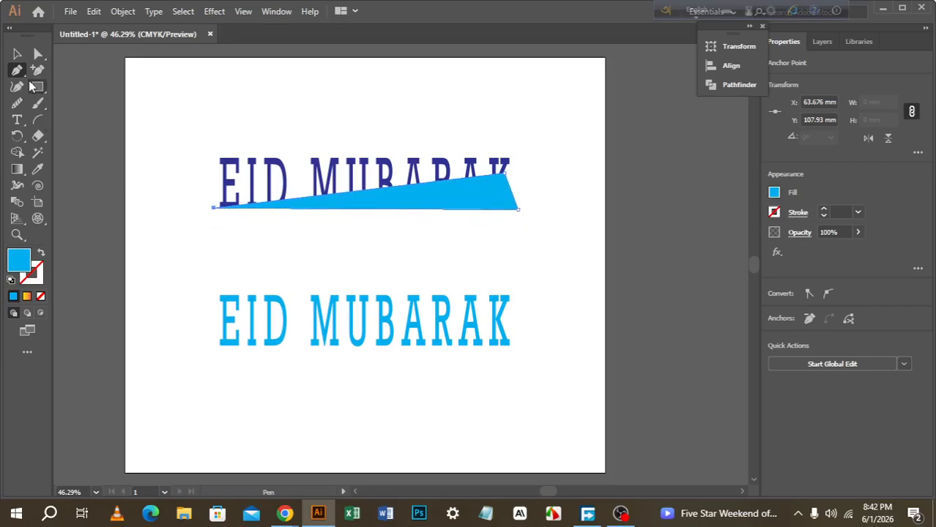
Select the wedge together with the dark blue EID MUBARAK text and apply the Pathfinder Trim operation
click(18, 56)
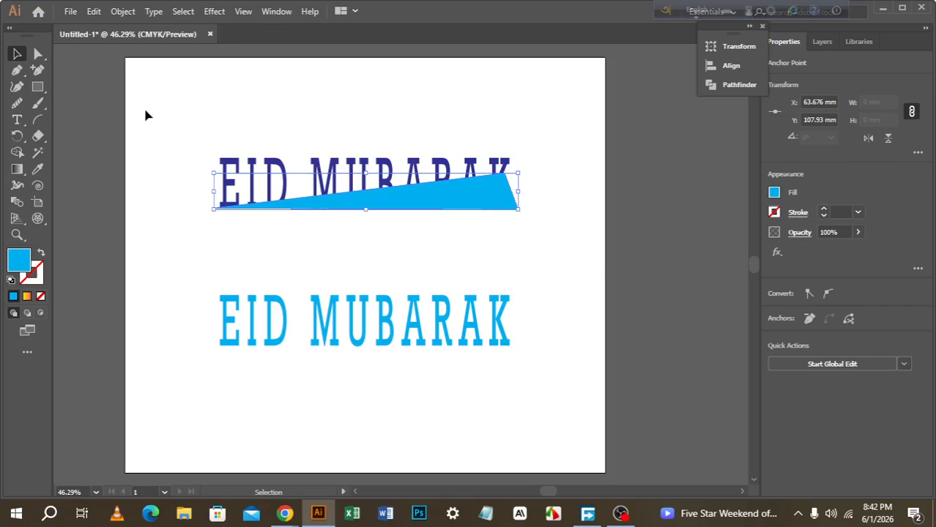
drag(175, 168, 533, 263)
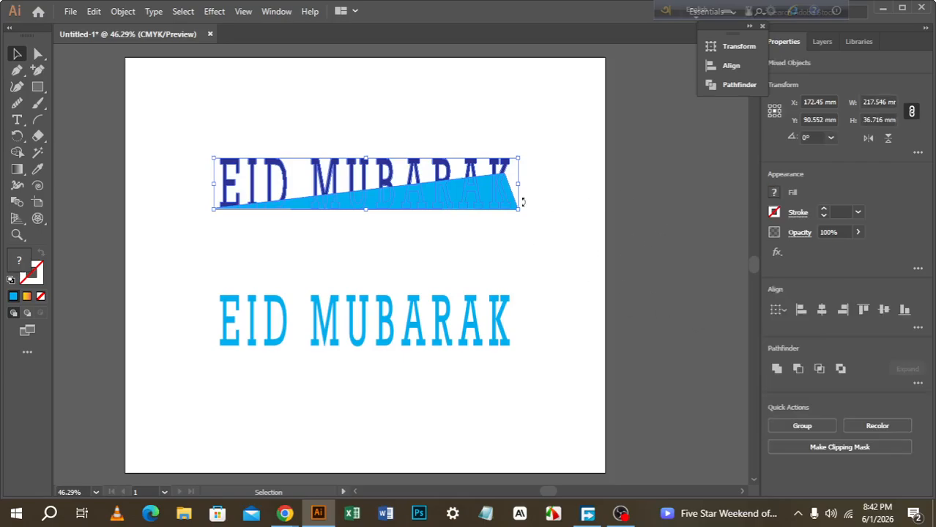
key(ctrl)
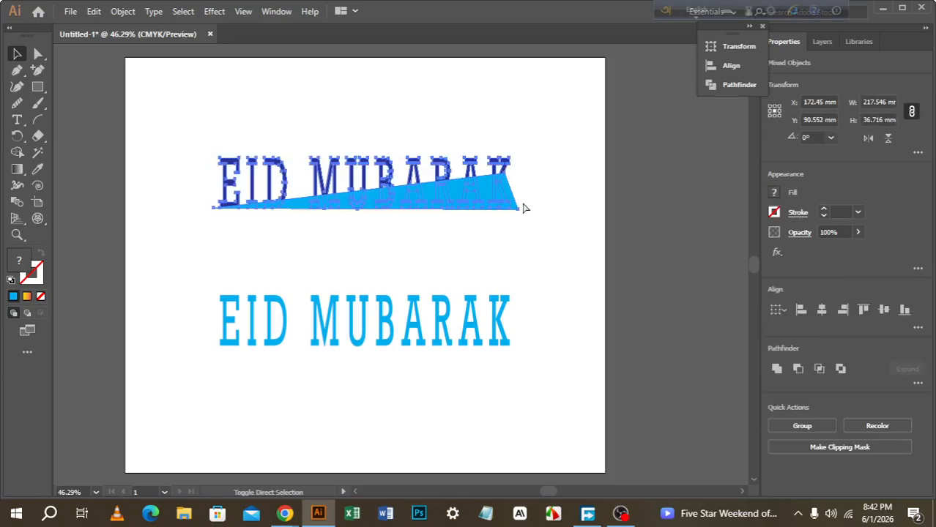
key(ctrl+shift+F9)
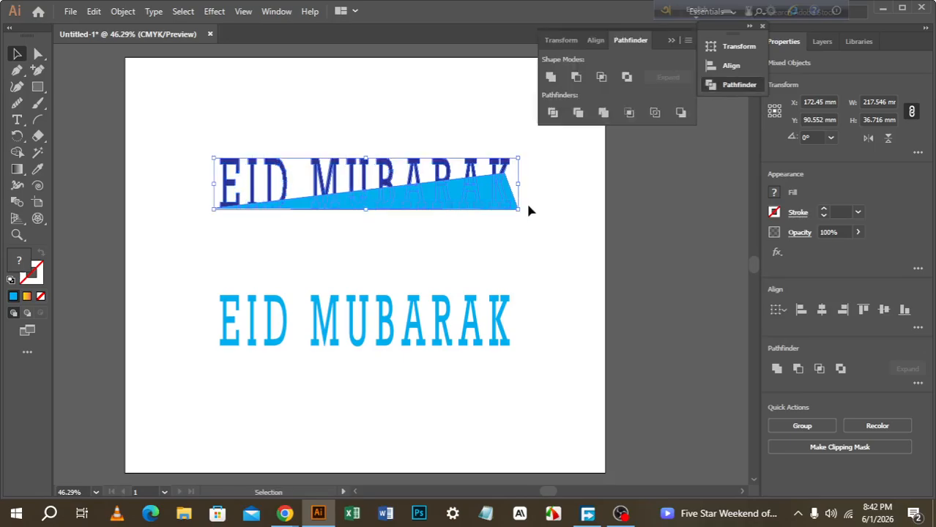
click(578, 114)
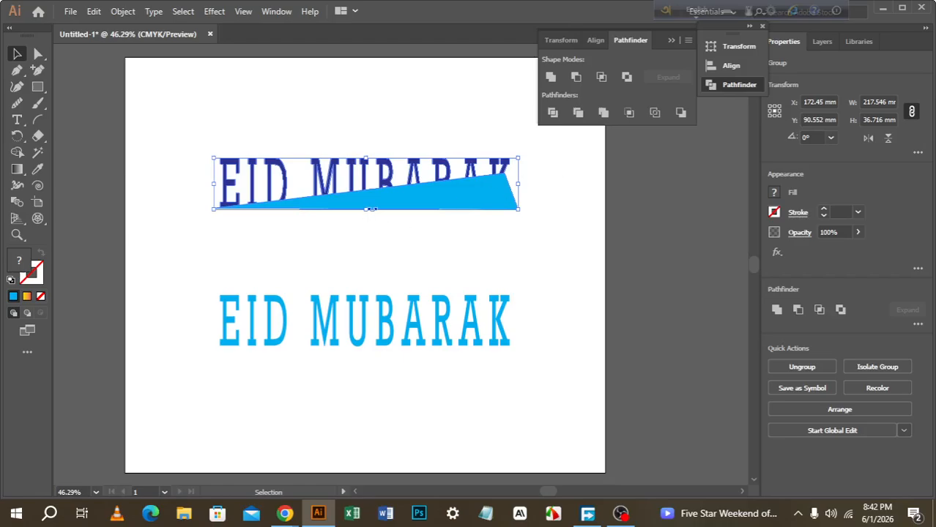
Ungroup the trimmed artwork, move the light blue wedge off the dark blue letters and delete it
right_click(374, 194)
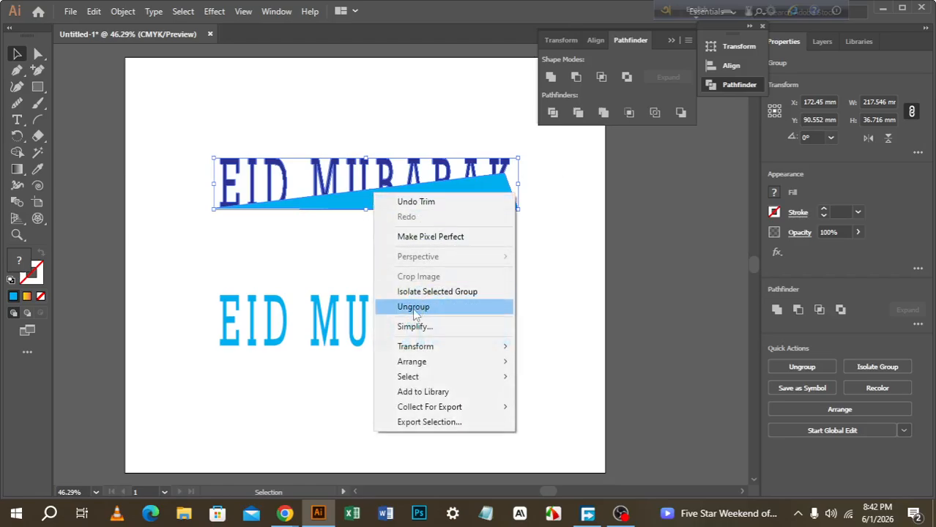
click(413, 308)
click(663, 260)
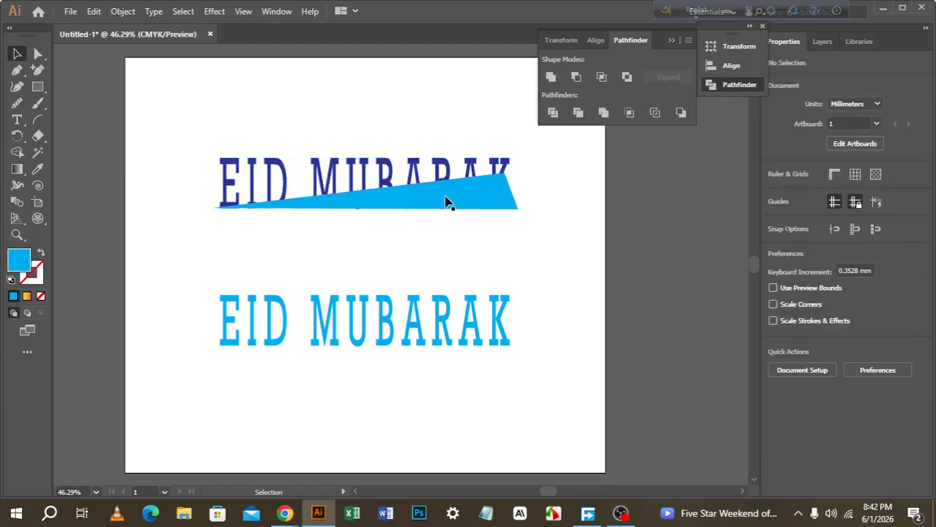
drag(447, 203, 551, 259)
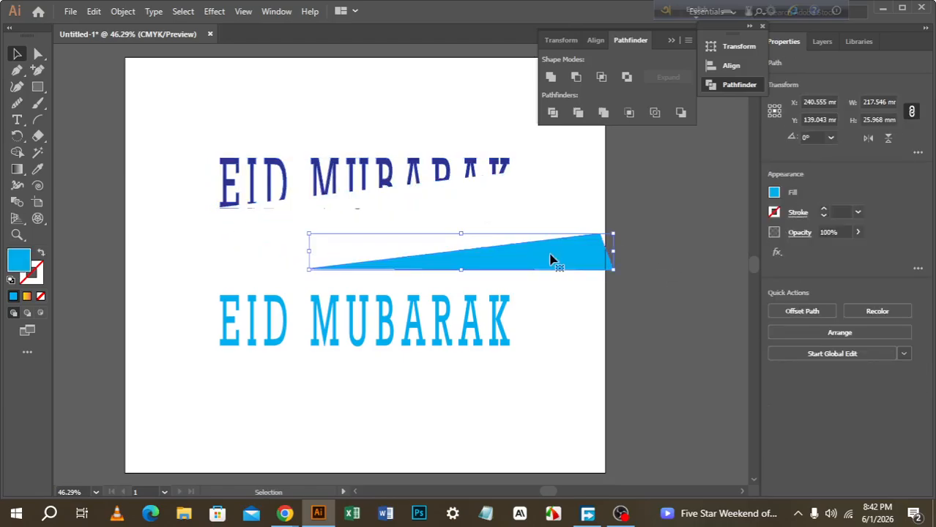
key(Delete)
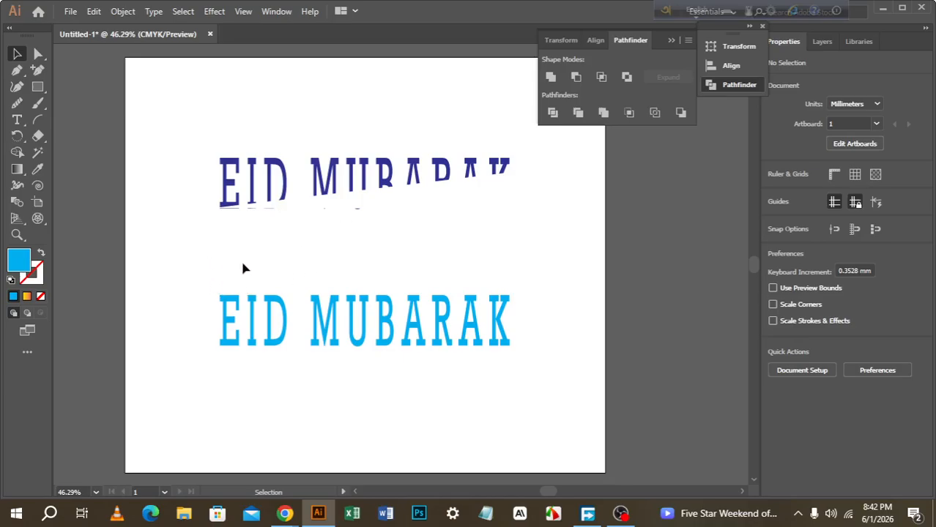
Group all the remaining dark blue letter pieces of the upper EID MUBARAK
shift+click(233, 186)
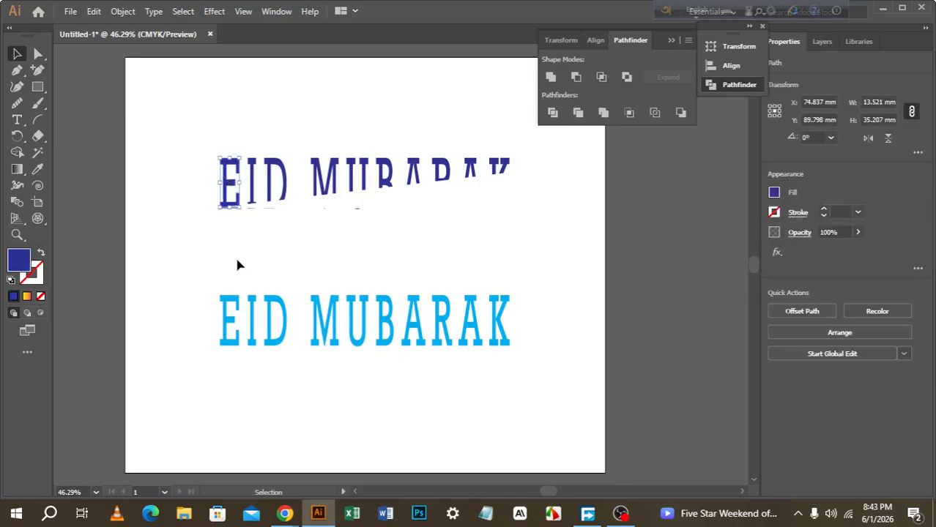
drag(191, 156, 534, 228)
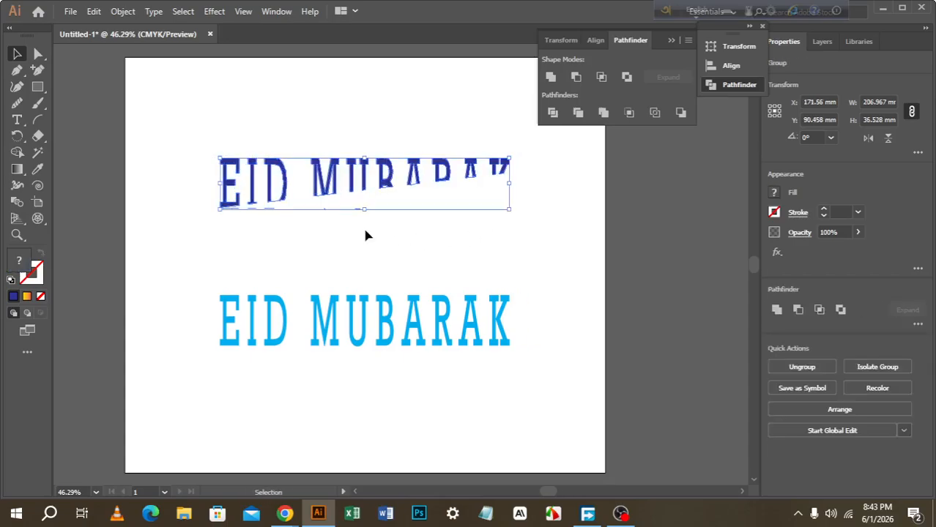
click(367, 244)
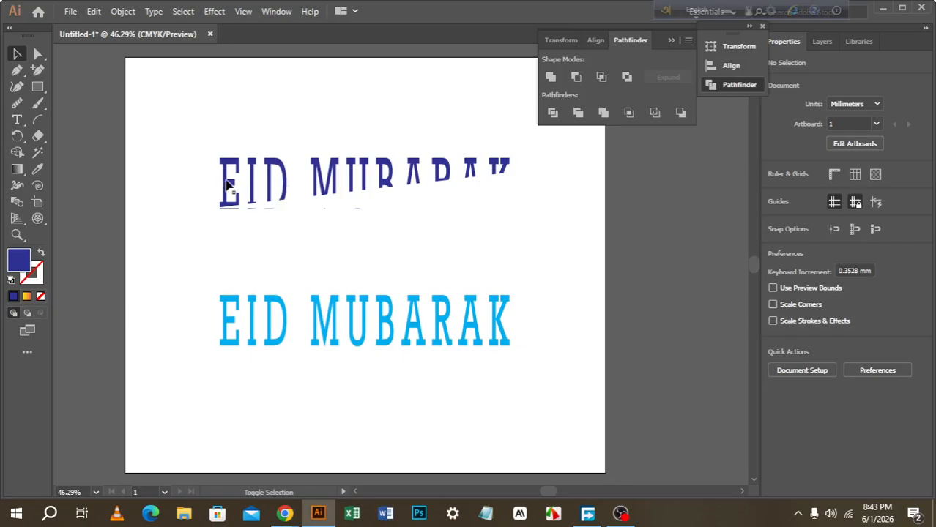
Align the dark blue and light blue EID MUBARAK groups to each other by horizontal centres and top edges
shift+click(227, 187)
shift+click(224, 311)
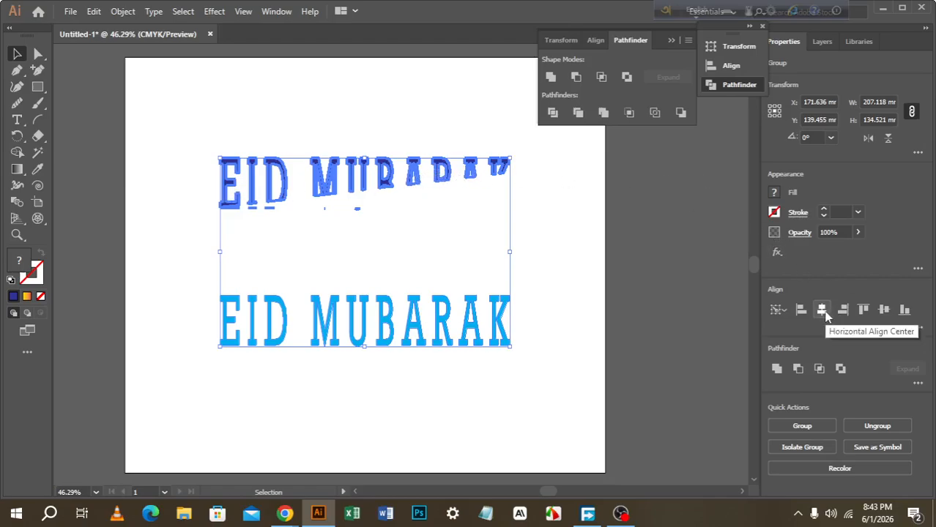
click(826, 315)
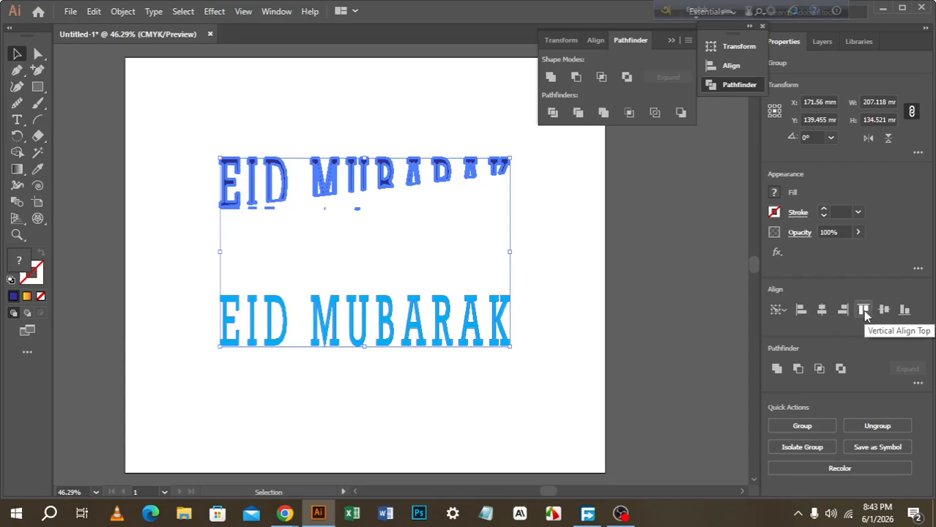
click(863, 310)
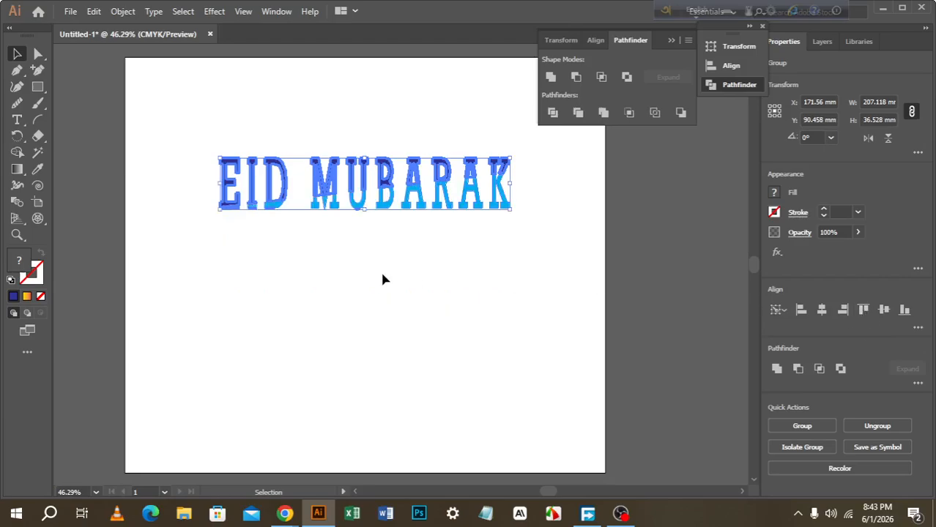
click(288, 301)
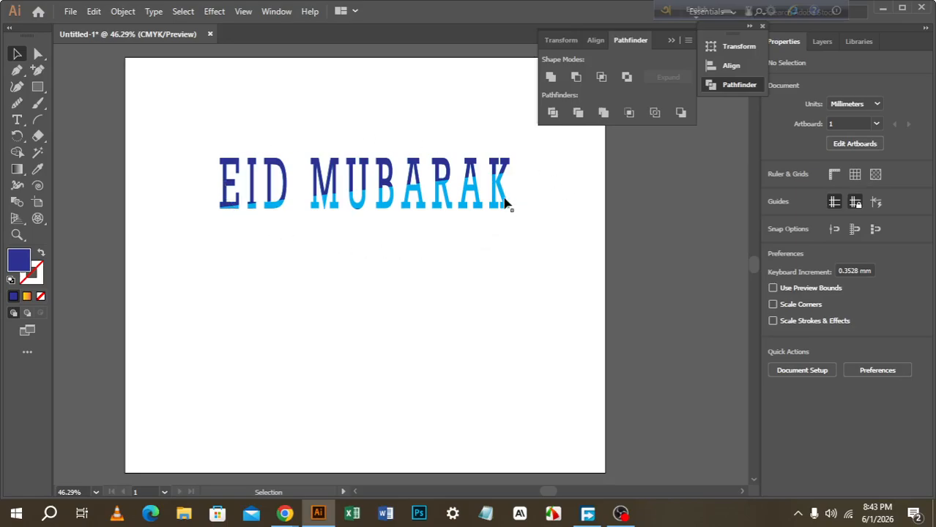
Group the two-tone EID MUBARAK text and stretch it to about 251 mm wide and 104 mm high
drag(192, 127, 522, 245)
key(ctrl+g)
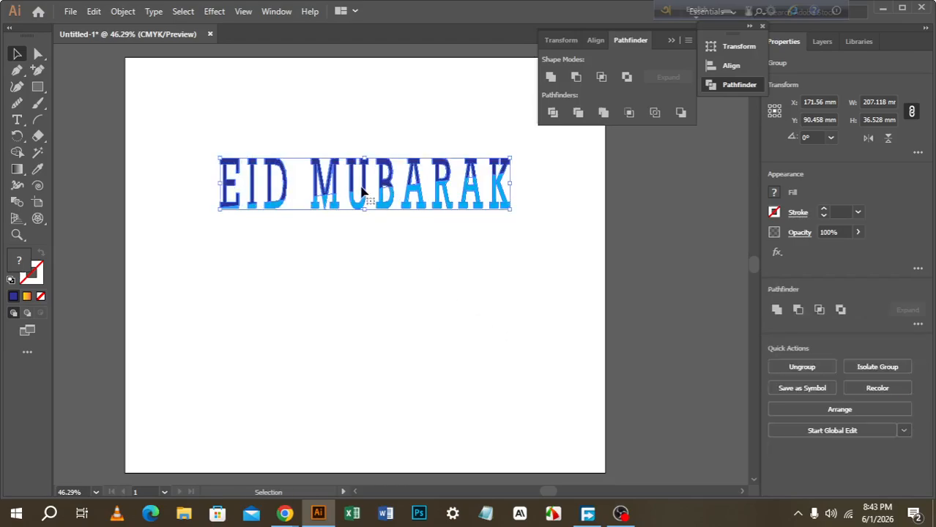
drag(363, 210, 364, 302)
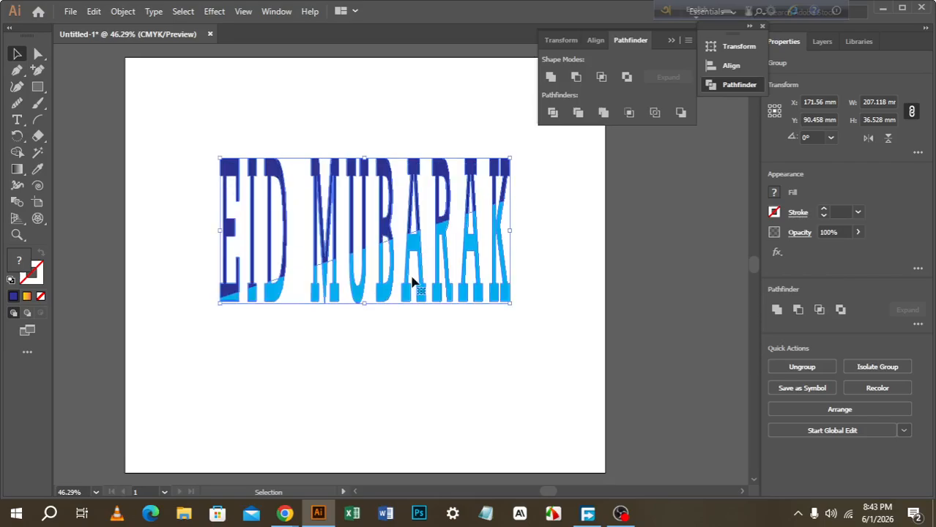
drag(512, 230, 541, 229)
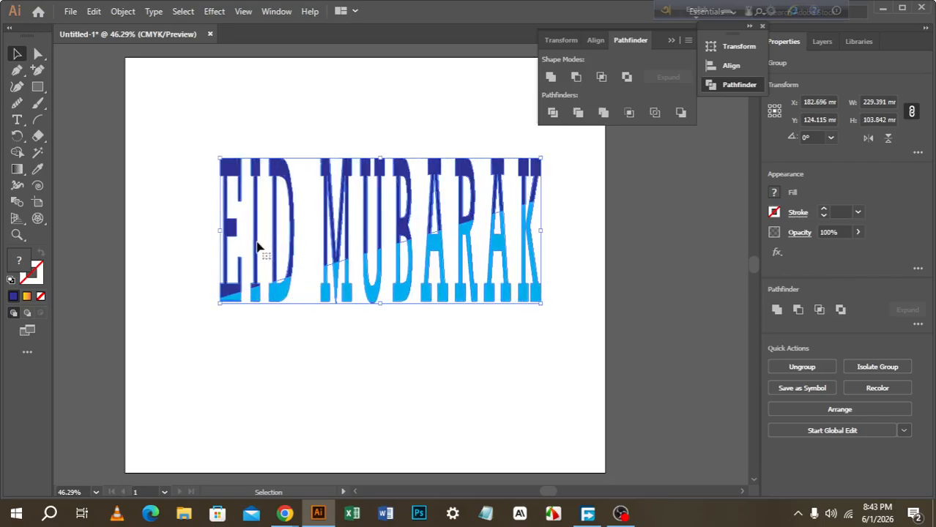
drag(220, 230, 189, 230)
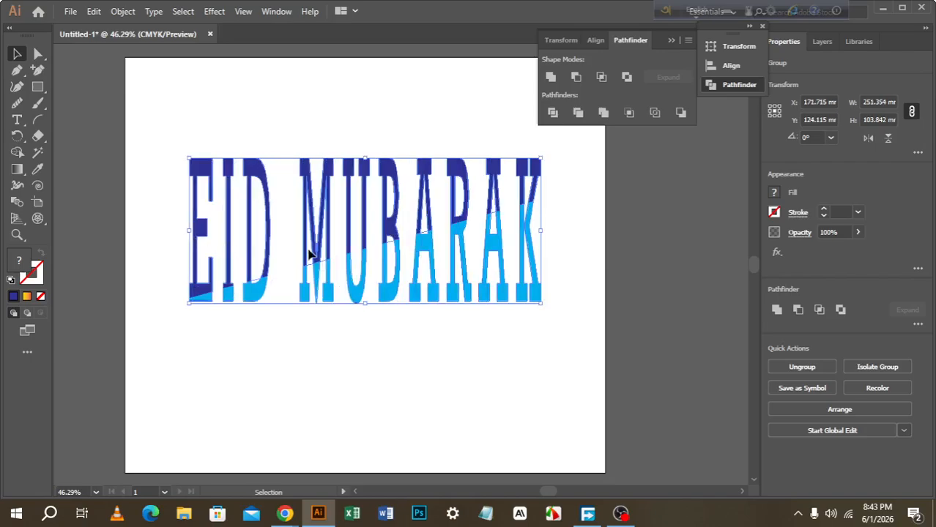
click(230, 105)
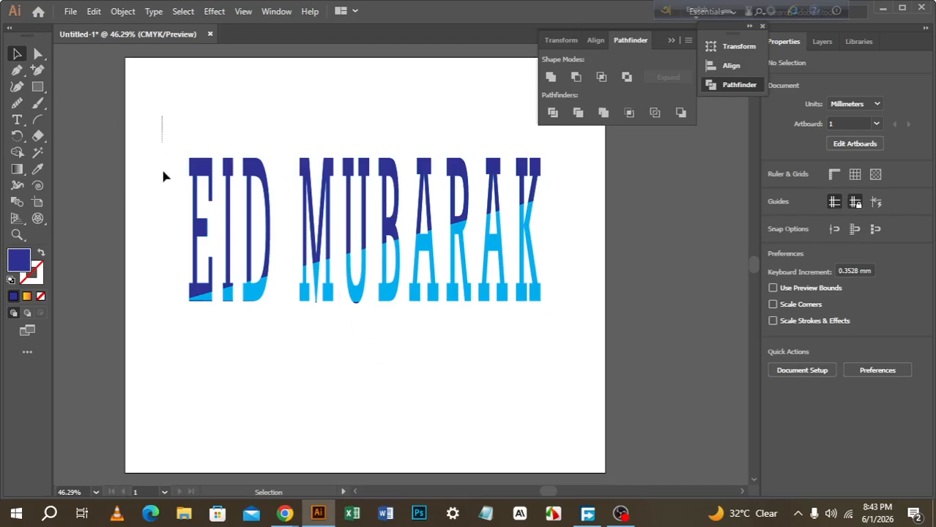
Set the alignment reference to the artboard and centre the two-tone text group horizontally and vertically on it
drag(165, 175, 555, 331)
click(341, 260)
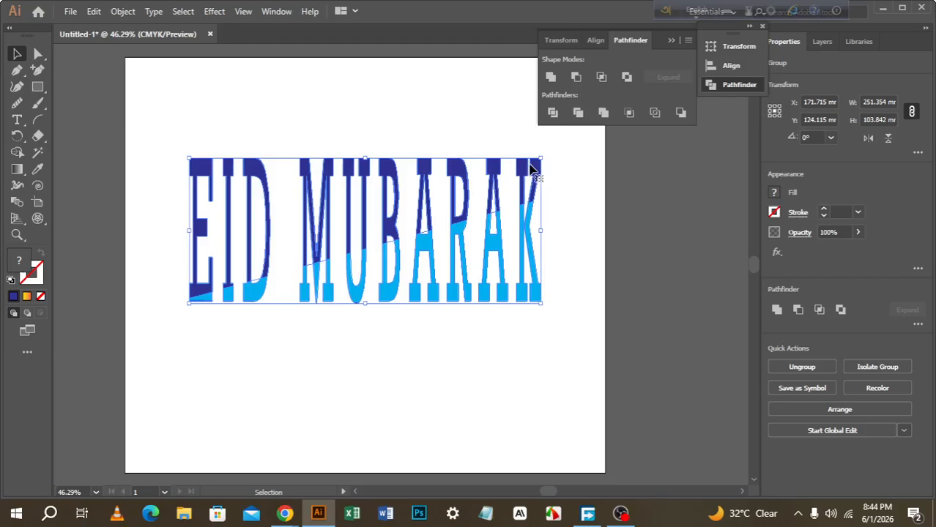
click(731, 67)
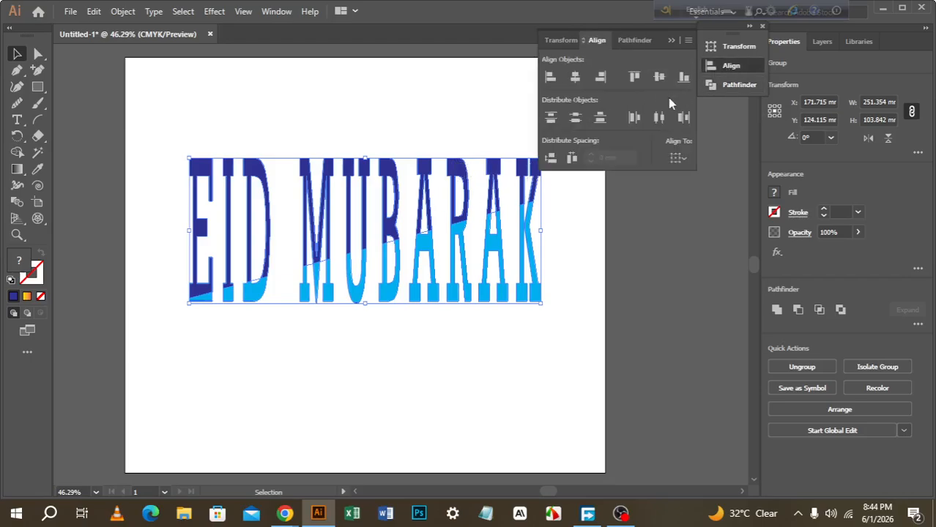
click(681, 160)
click(699, 205)
click(575, 79)
click(659, 77)
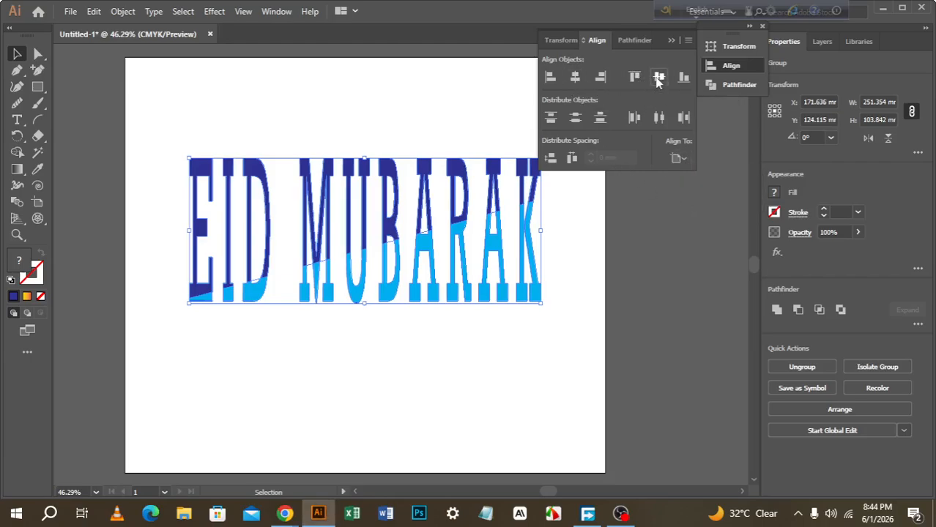
click(659, 78)
click(669, 41)
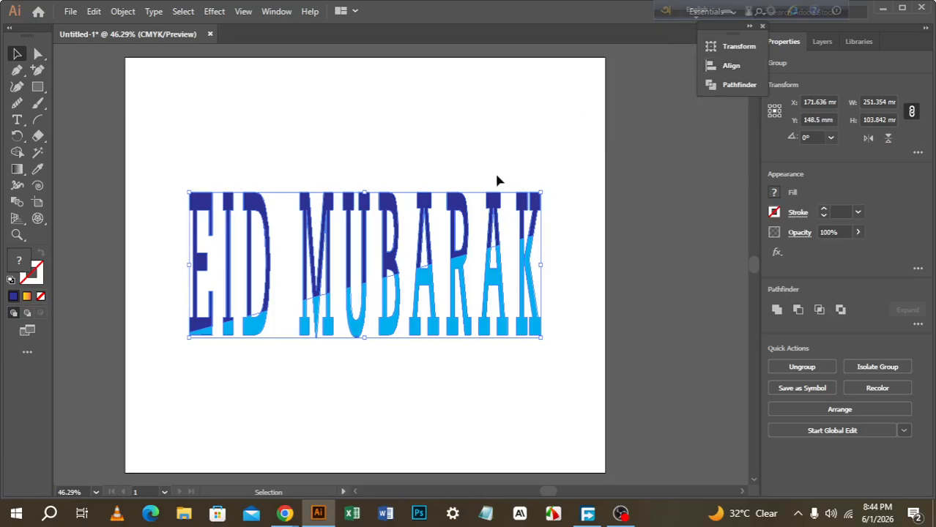
click(223, 144)
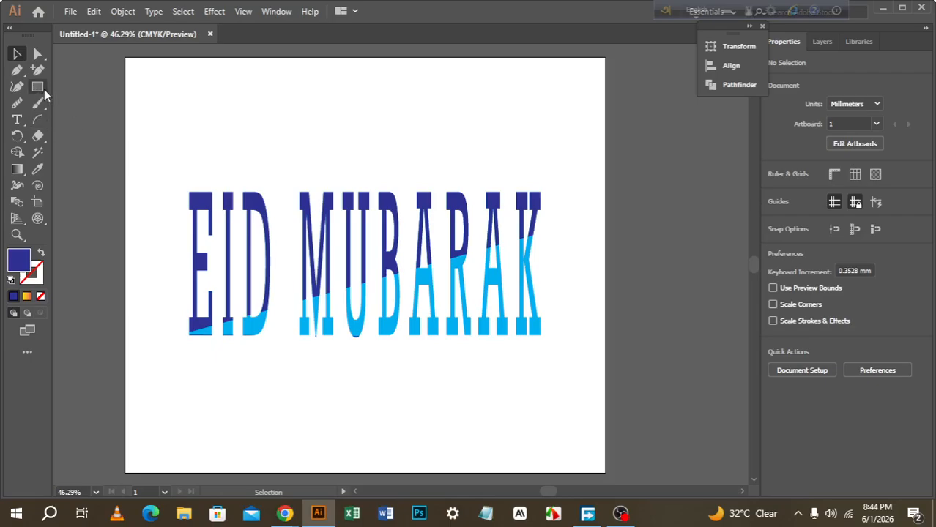
click(225, 200)
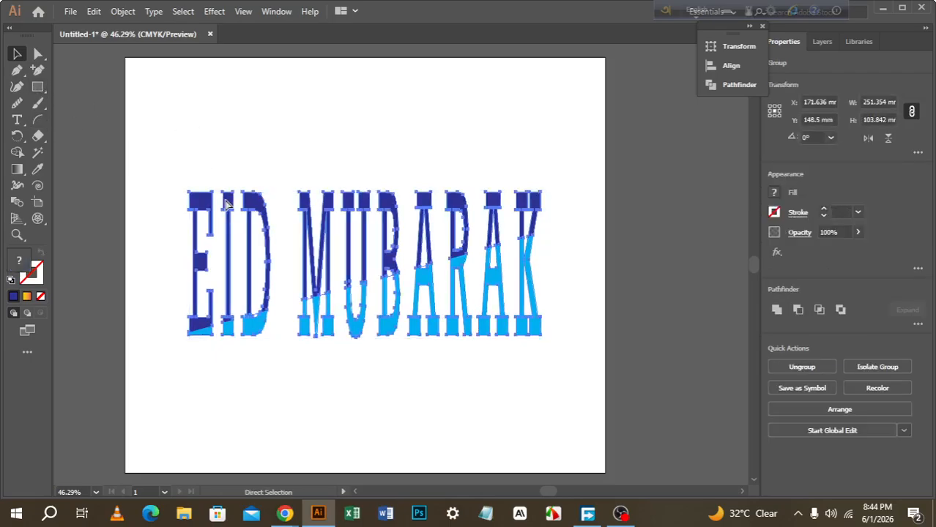
click(201, 156)
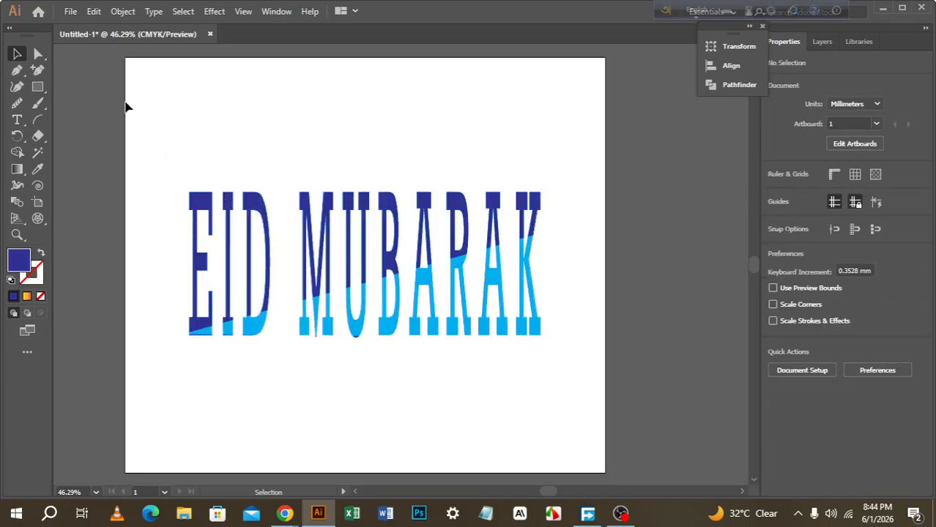
Draw a rectangle about 271 by 200 mm covering the EID MUBARAK text and fill it with yellow
click(37, 88)
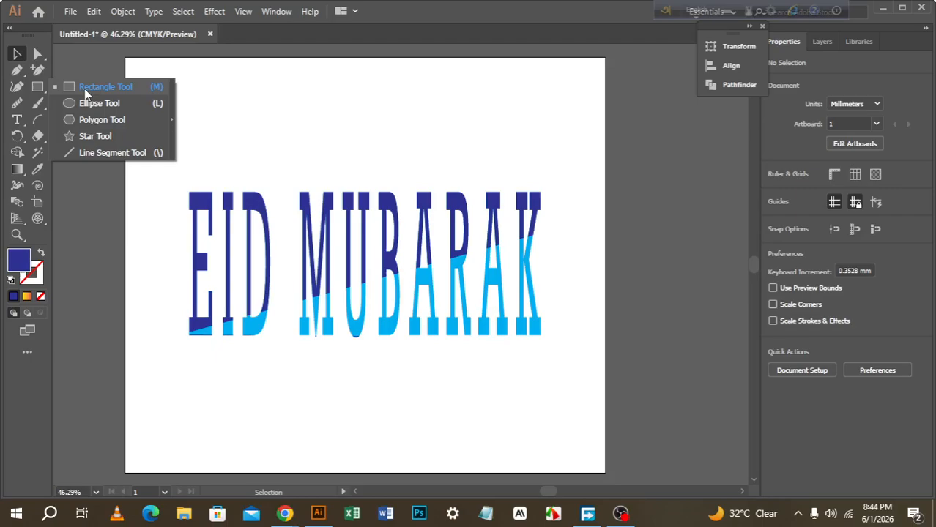
click(85, 89)
drag(178, 127, 557, 407)
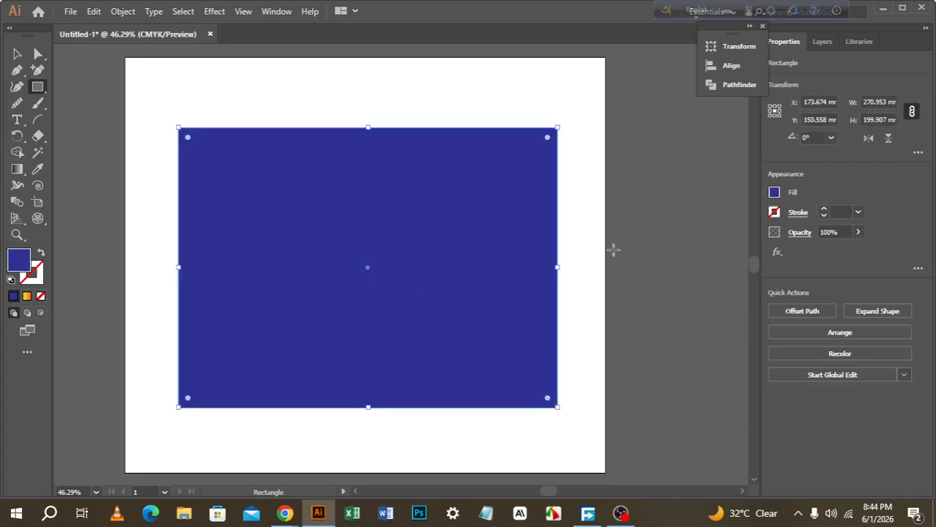
click(774, 191)
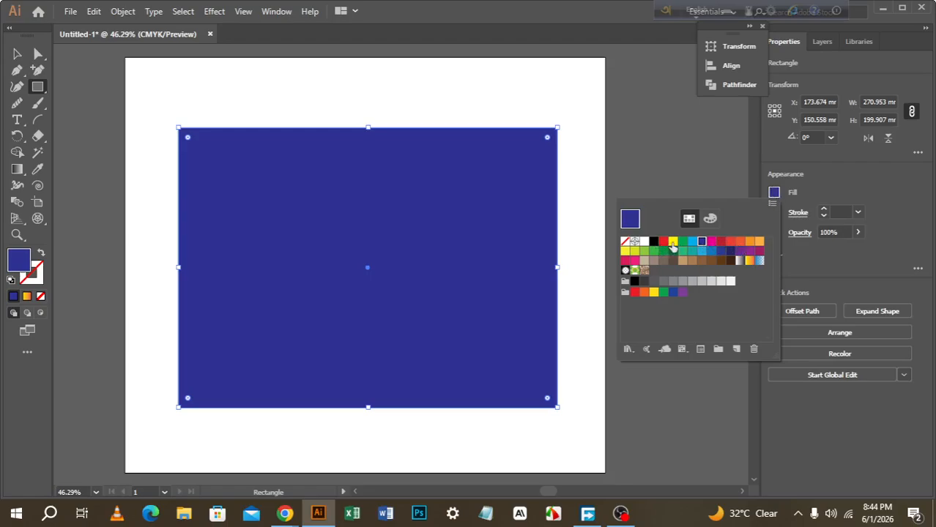
click(673, 244)
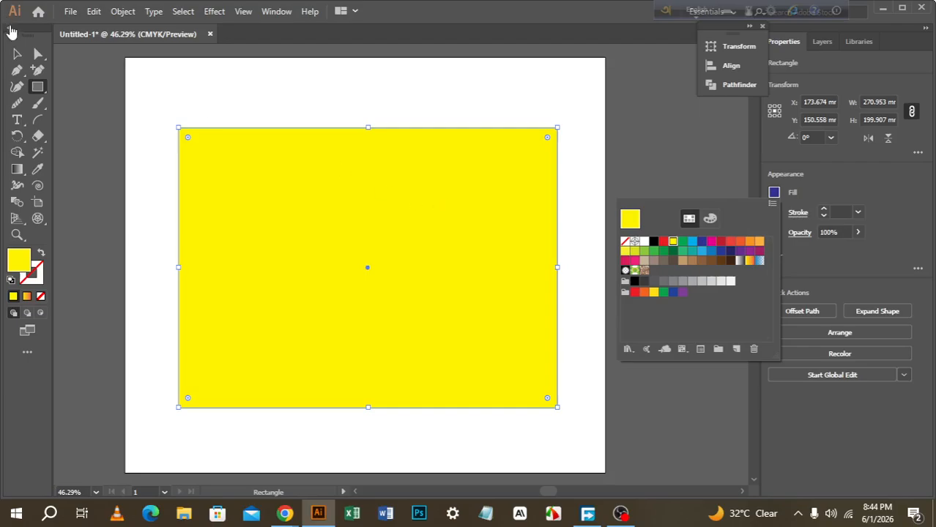
Send the yellow rectangle to the back, behind the two-tone EID MUBARAK text
click(16, 55)
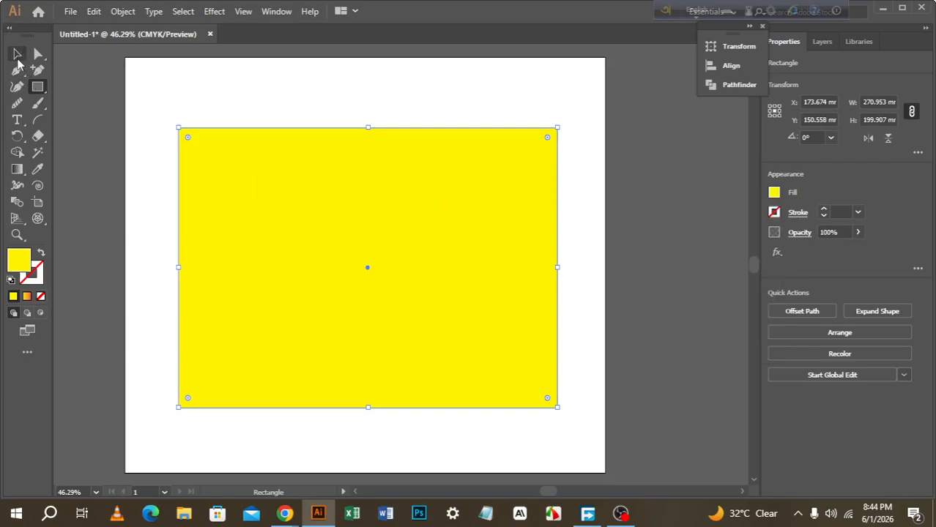
click(16, 59)
right_click(284, 168)
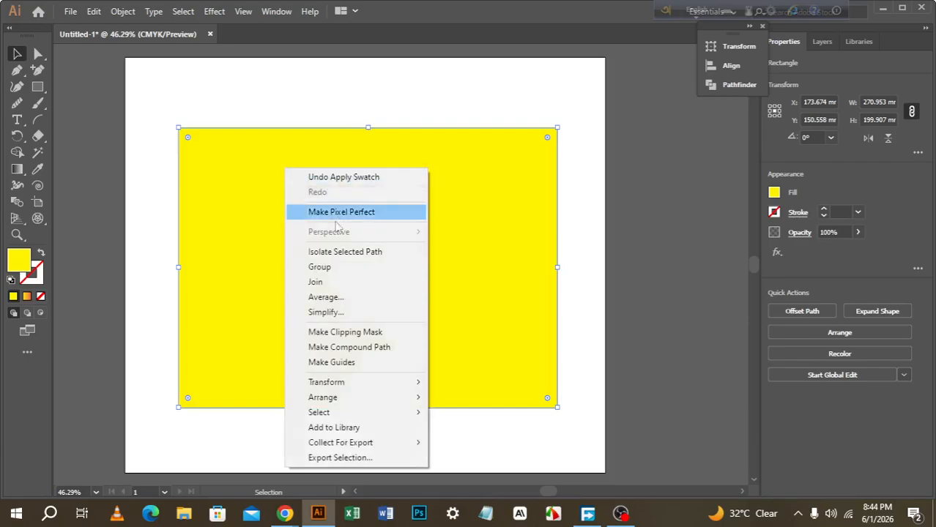
mouse_move(359, 396)
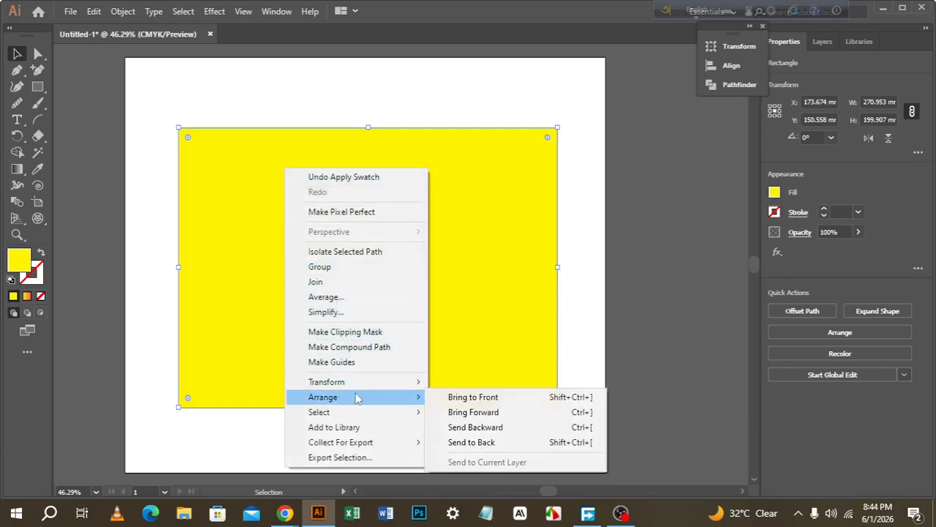
click(487, 443)
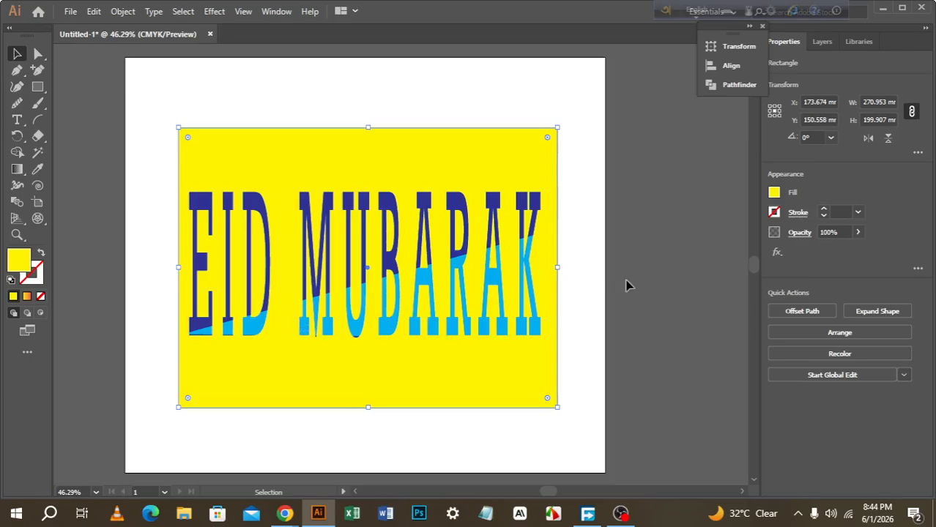
click(685, 318)
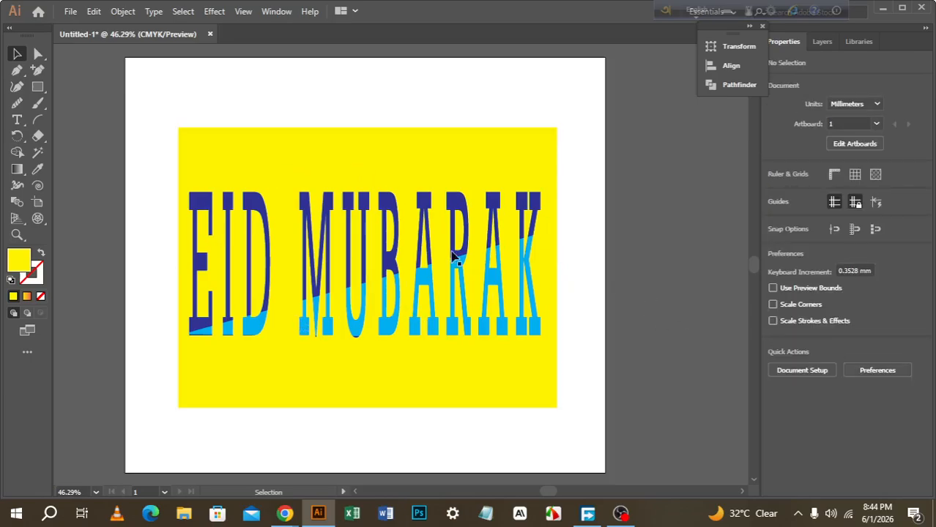
Centre the yellow rectangle horizontally on the artboard
click(474, 172)
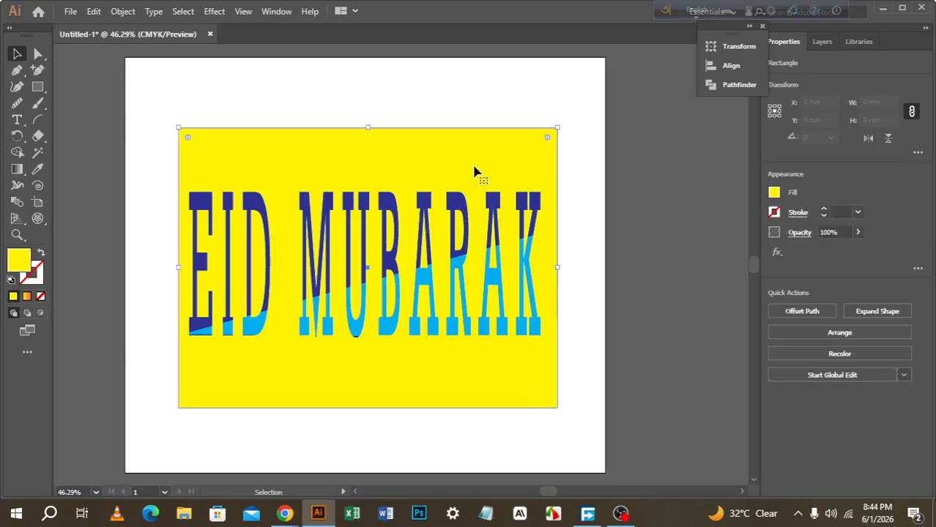
click(728, 68)
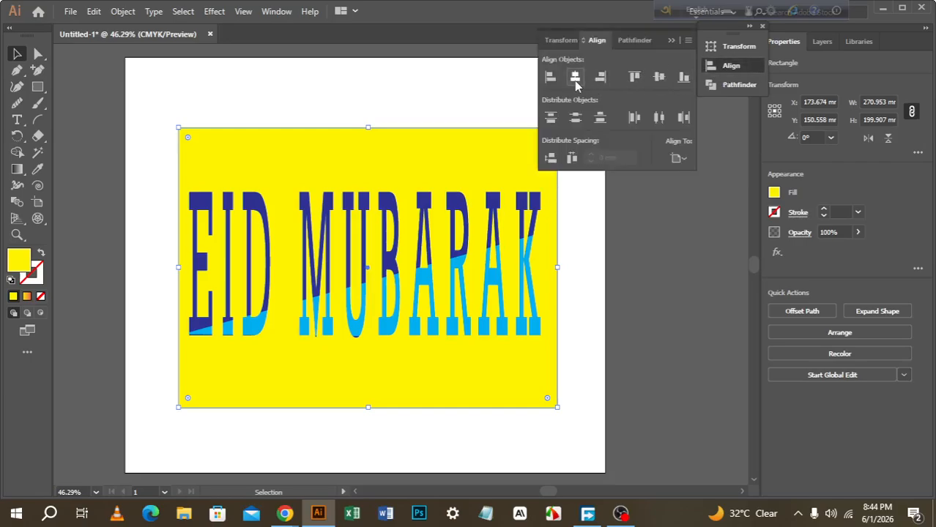
click(576, 84)
click(633, 359)
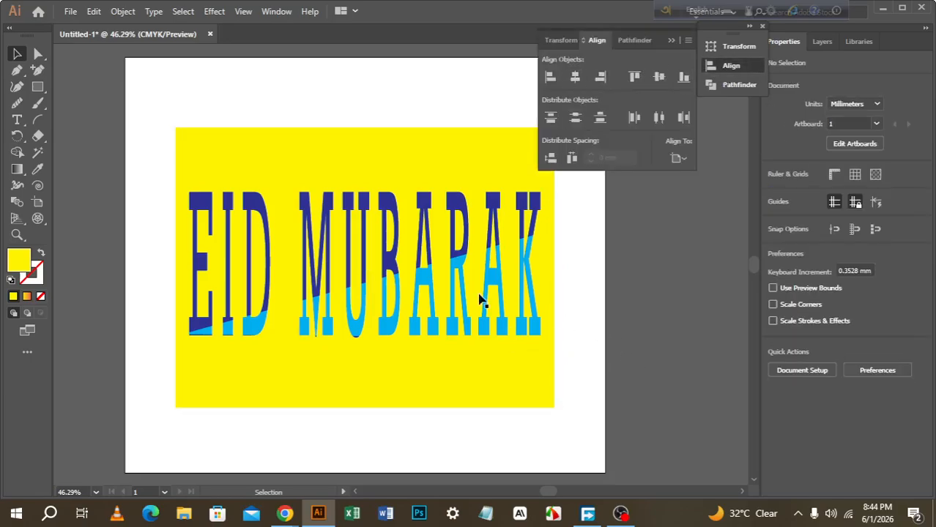
click(326, 295)
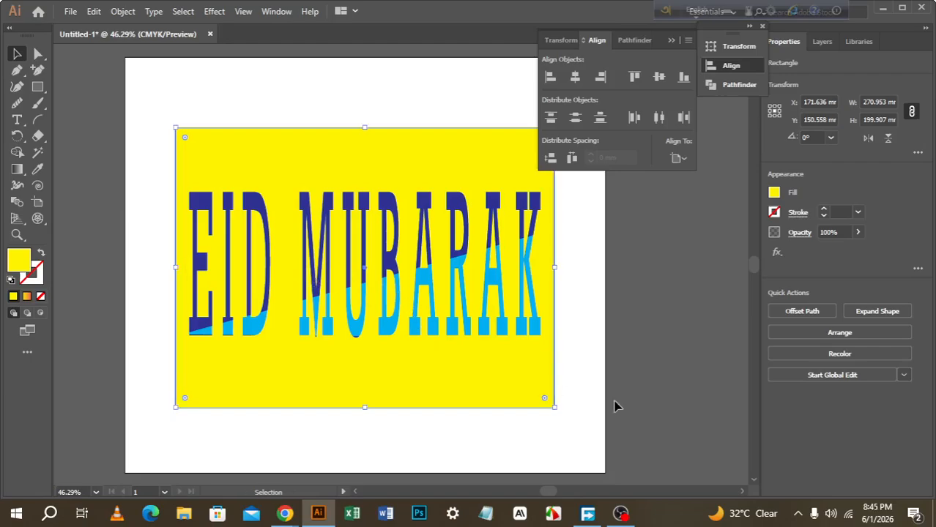
click(632, 388)
click(491, 288)
click(747, 351)
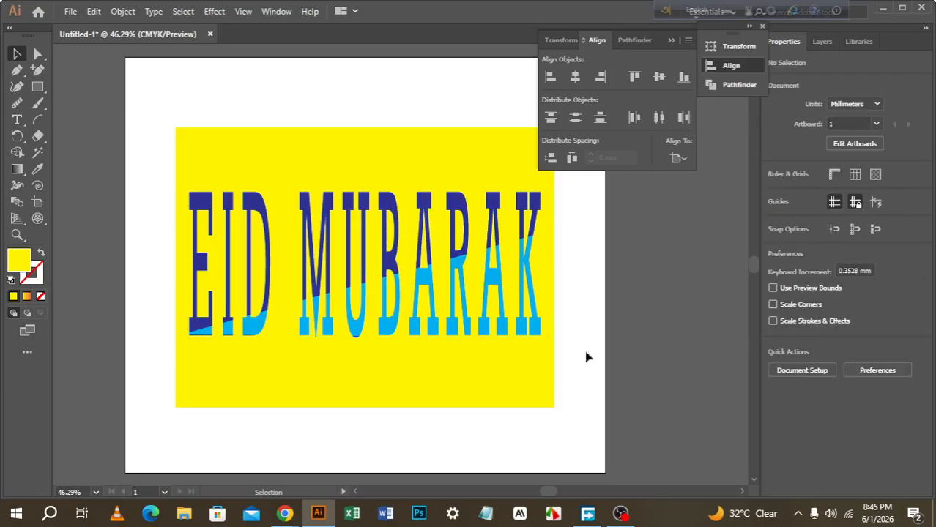
click(476, 405)
key(a)
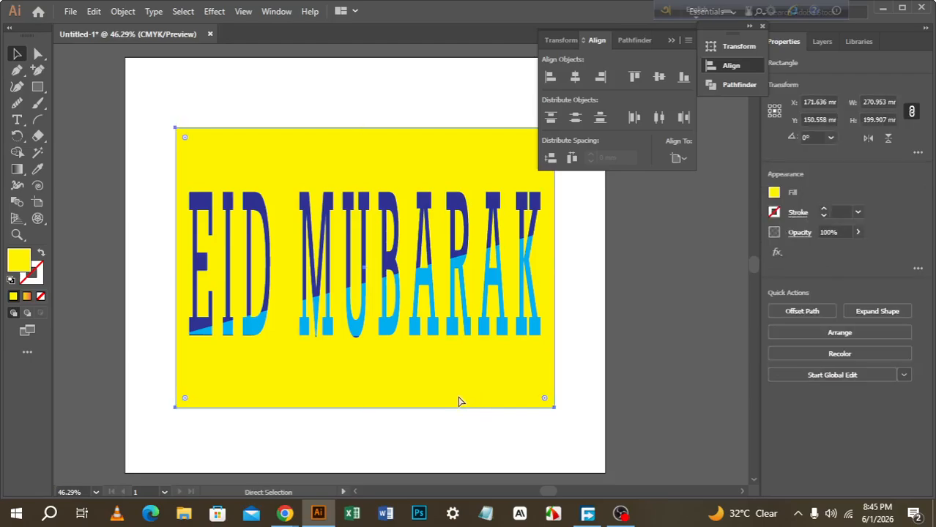
key(ctrl+2)
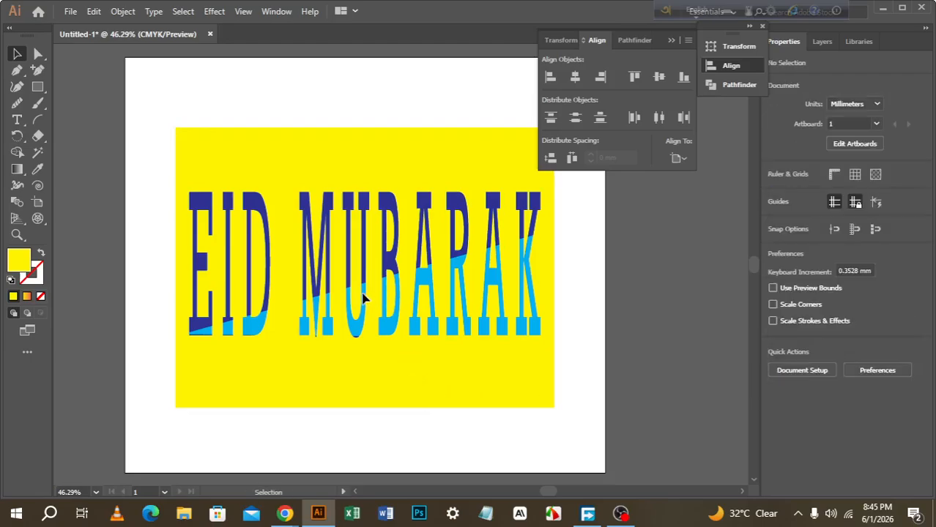
key(ctrl+a)
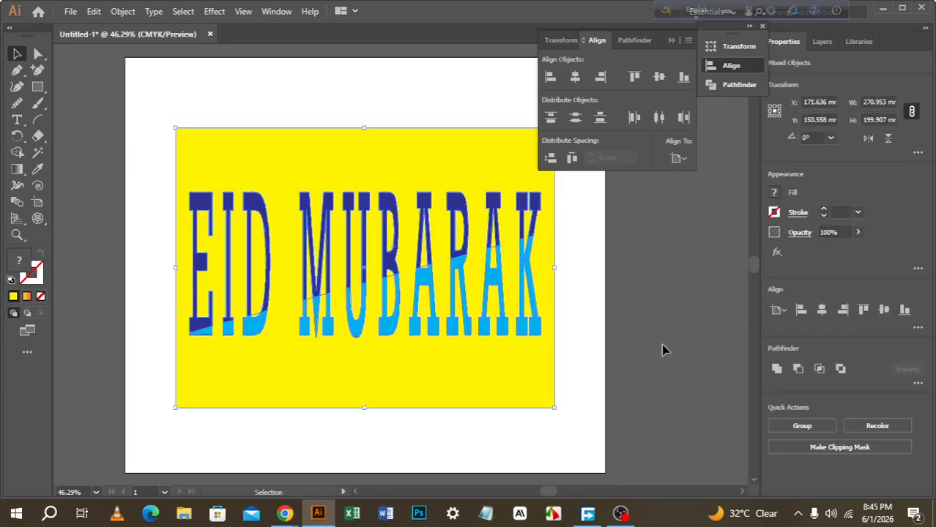
click(662, 350)
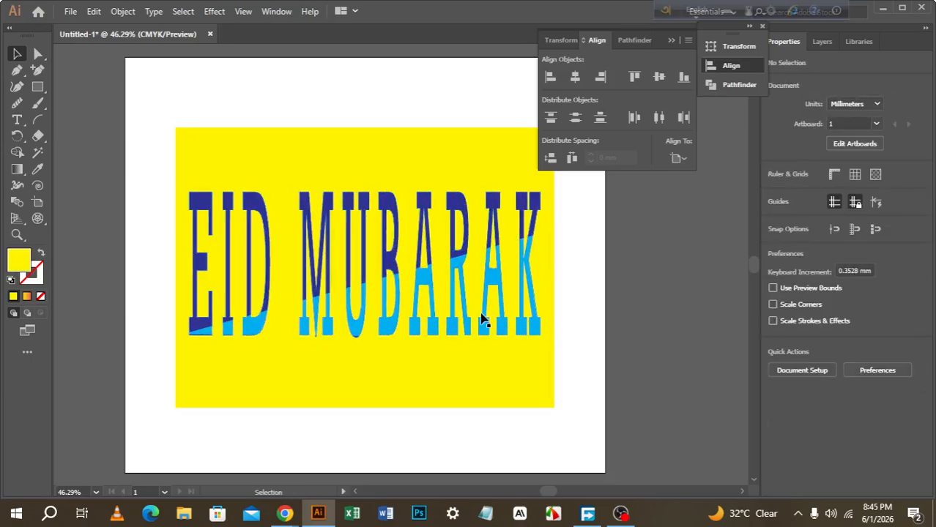
Select the EID MUBARAK text group together with the yellow rectangle and centre both vertically on the artboard
shift+click(432, 302)
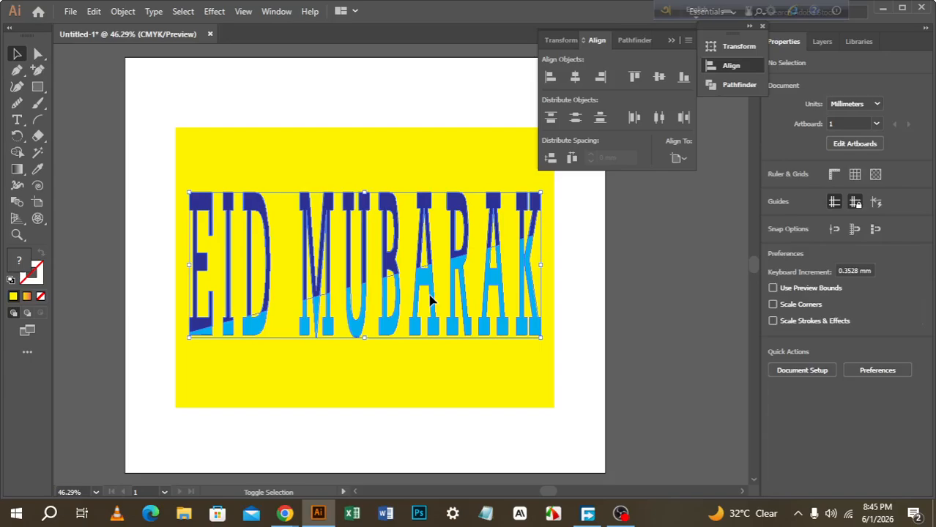
shift+click(447, 393)
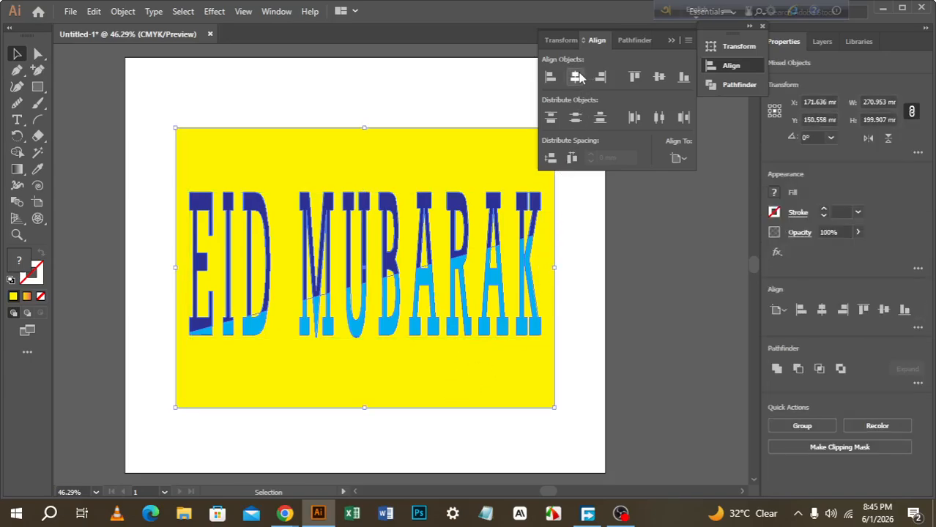
click(660, 77)
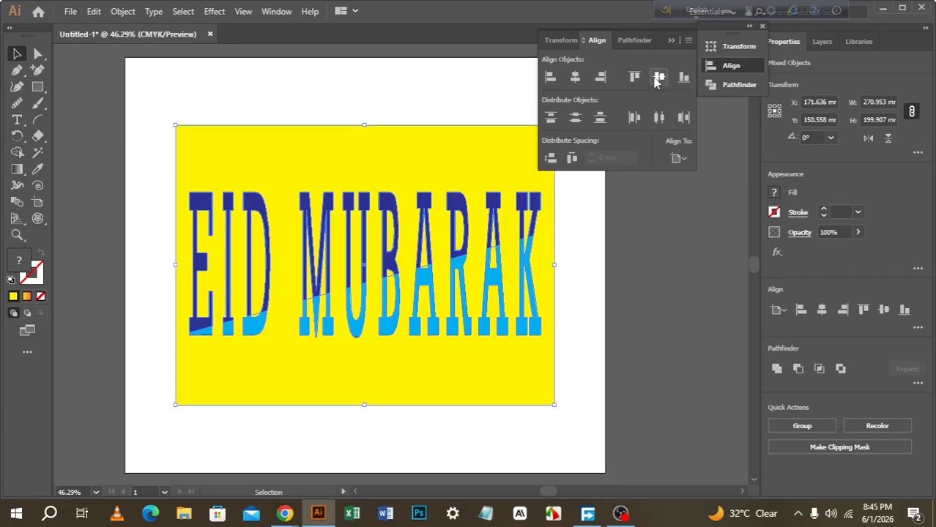
click(714, 361)
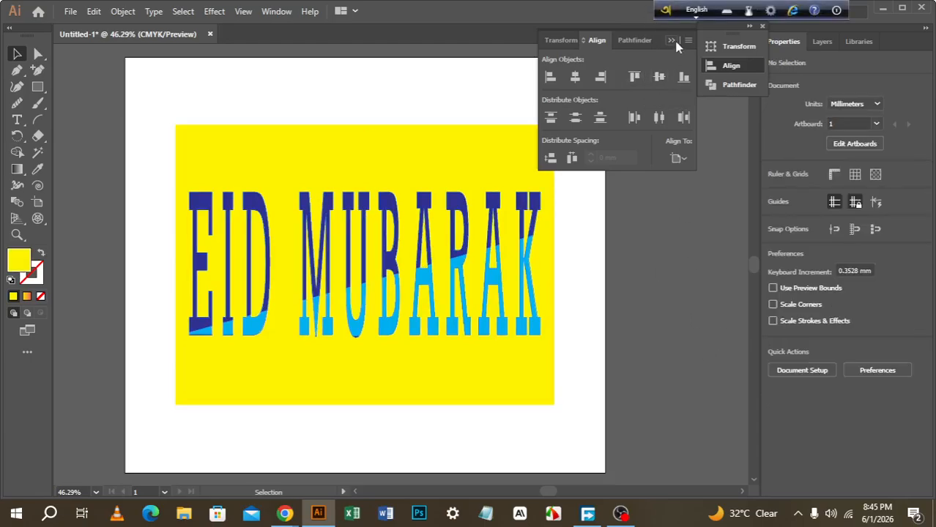